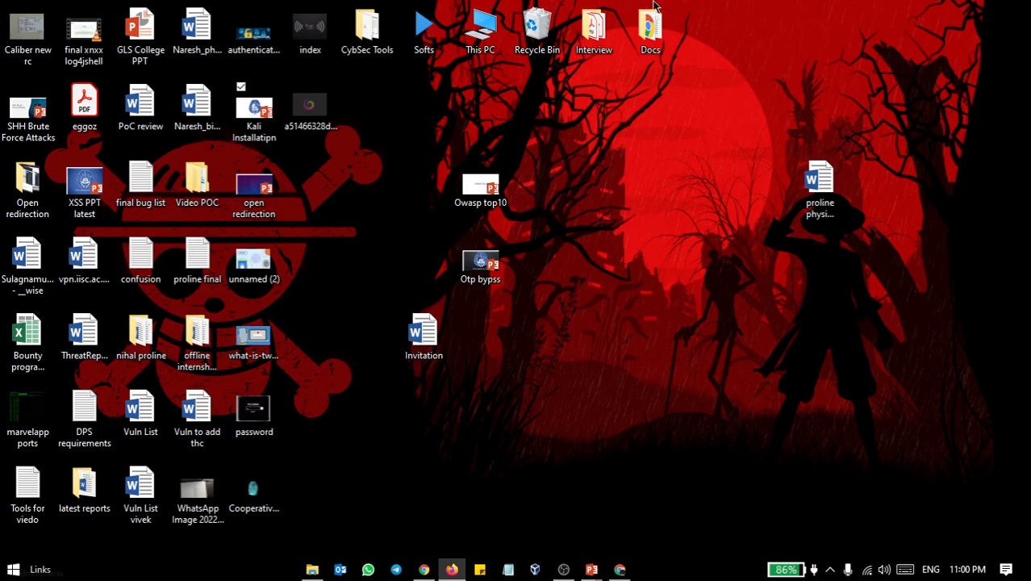
Search the web for "virtual box" in Firefox and open the Oracle VM VirtualBox website from the results
drag(555, 0, 554, 0)
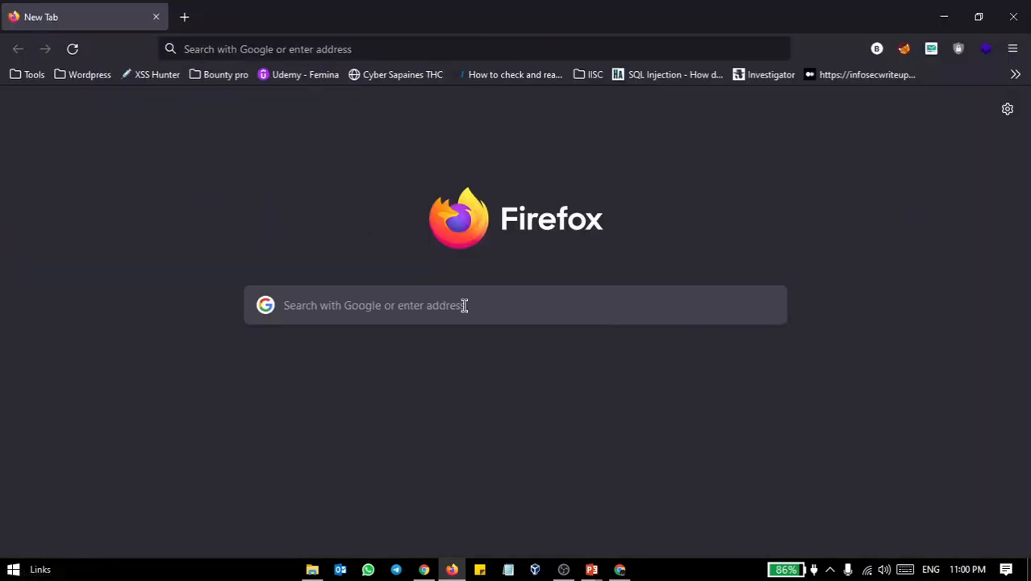
click(292, 50)
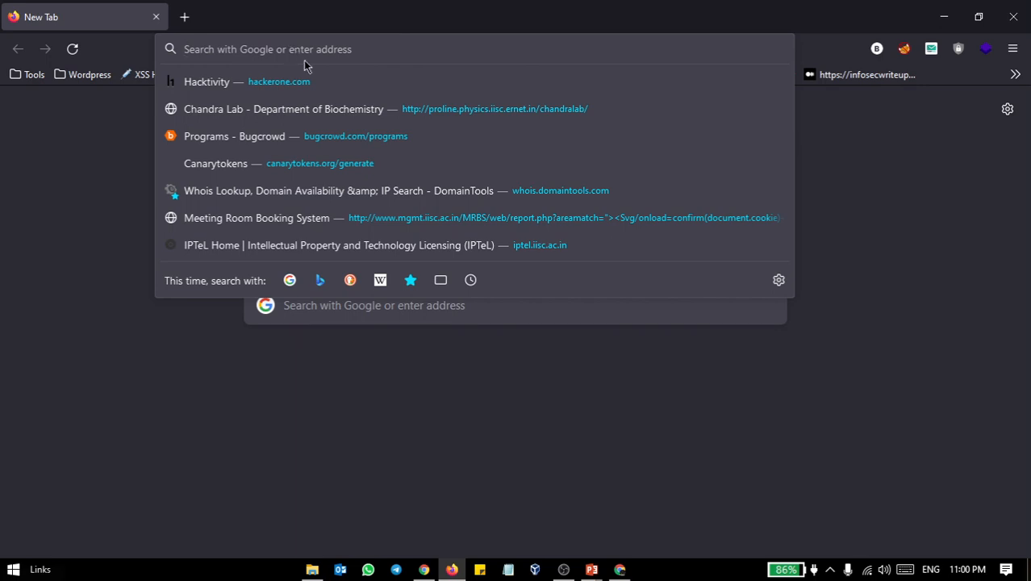
text(virtual)
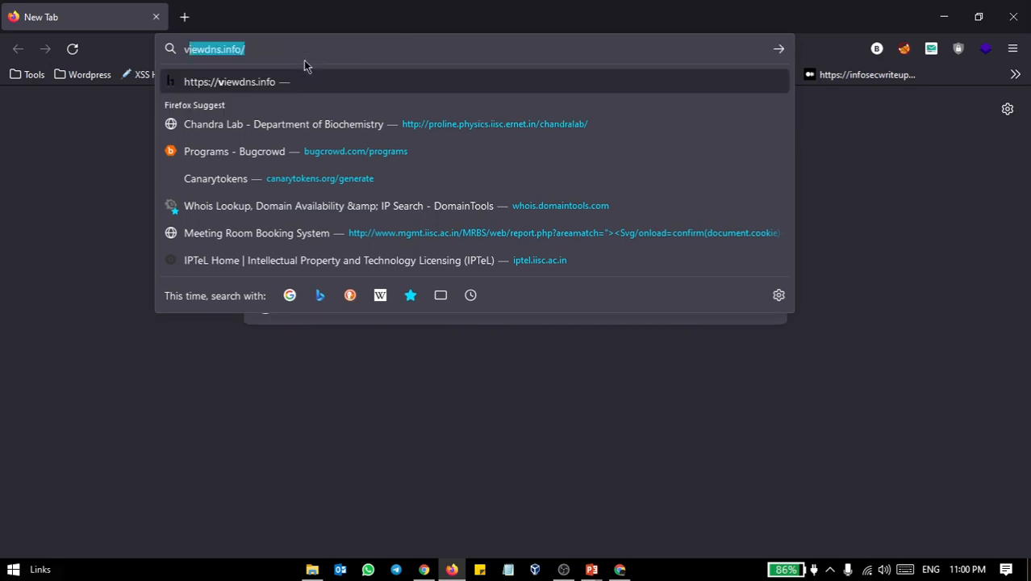
text( box)
key(Return)
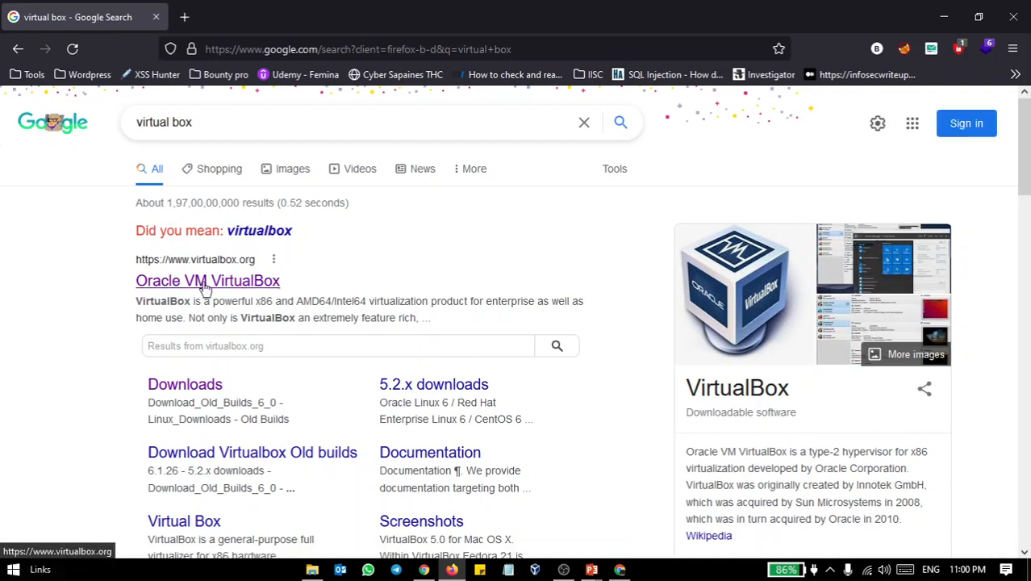
click(259, 272)
click(214, 289)
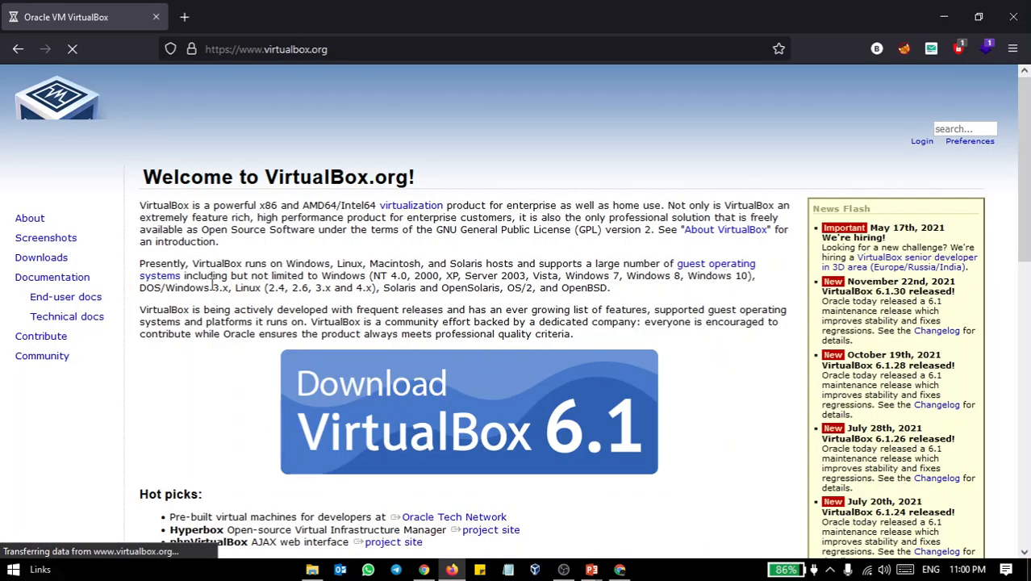
Look over the VirtualBox home page and open its Downloads page
scroll(343, 330, down, 2)
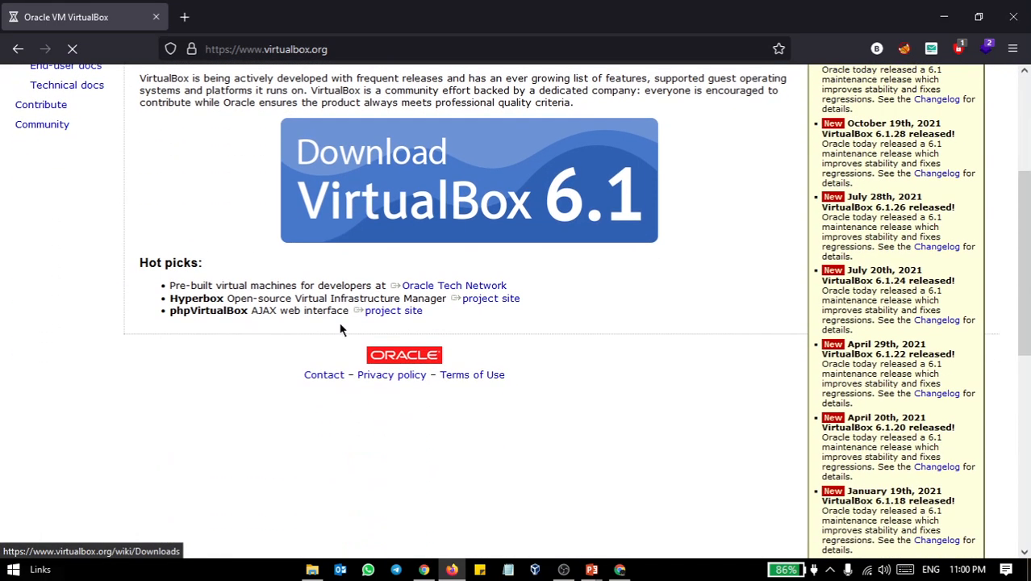
scroll(342, 330, down, 6)
scroll(342, 330, up, 7)
scroll(340, 328, up, 2)
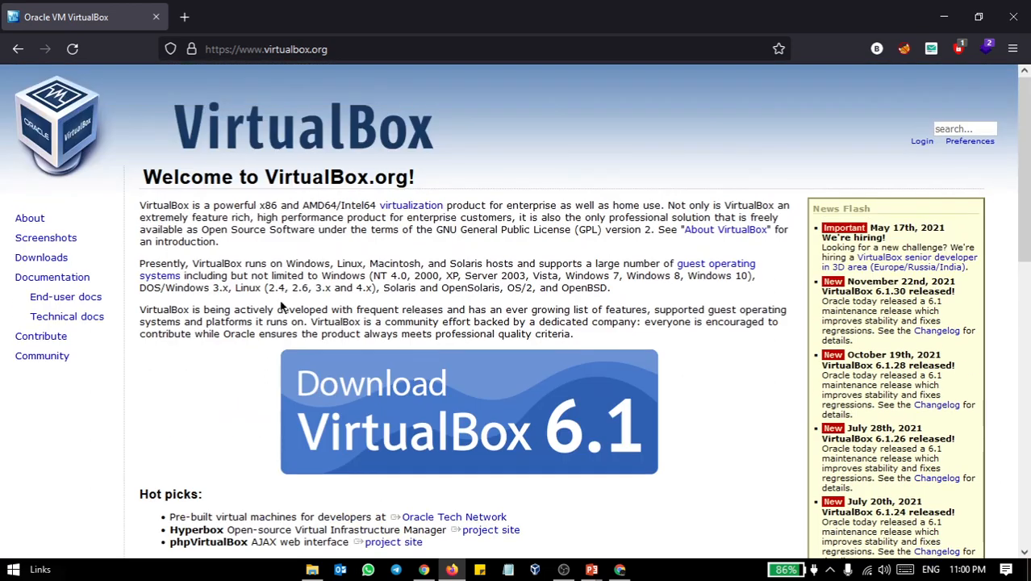
double_click(56, 259)
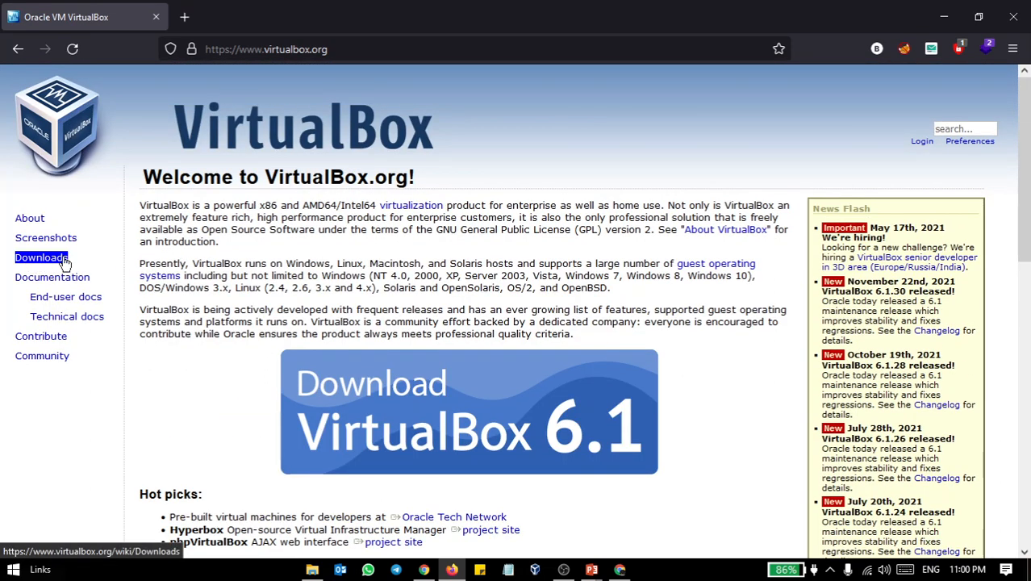
click(55, 260)
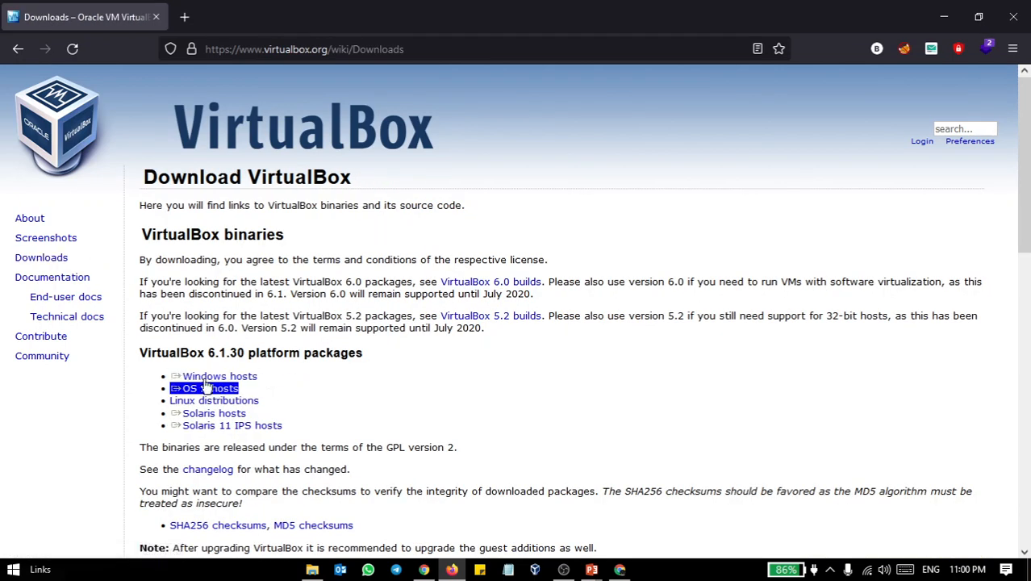
double_click(185, 356)
click(214, 359)
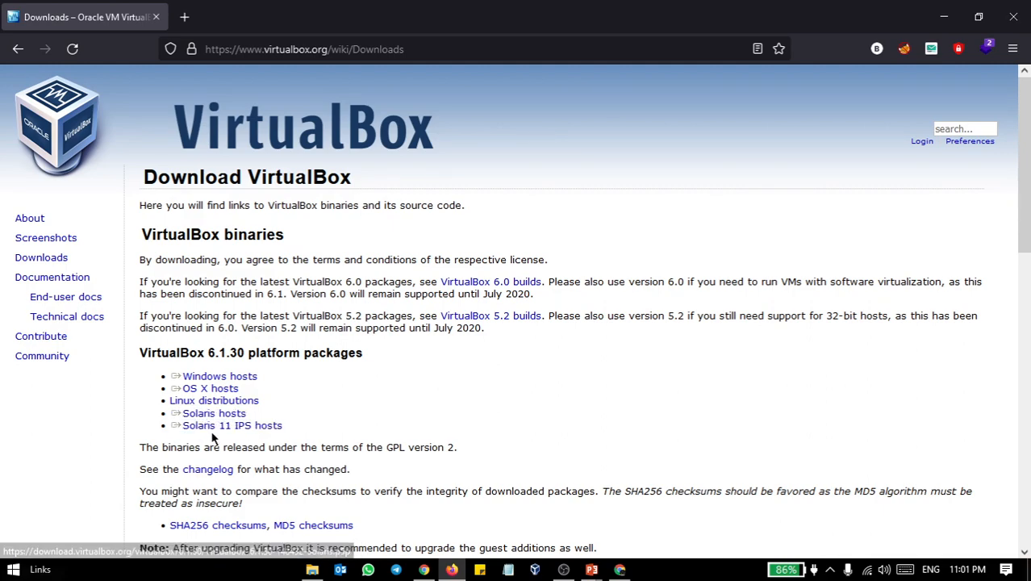
scroll(261, 439, down, 3)
scroll(262, 439, down, 1)
scroll(256, 442, up, 5)
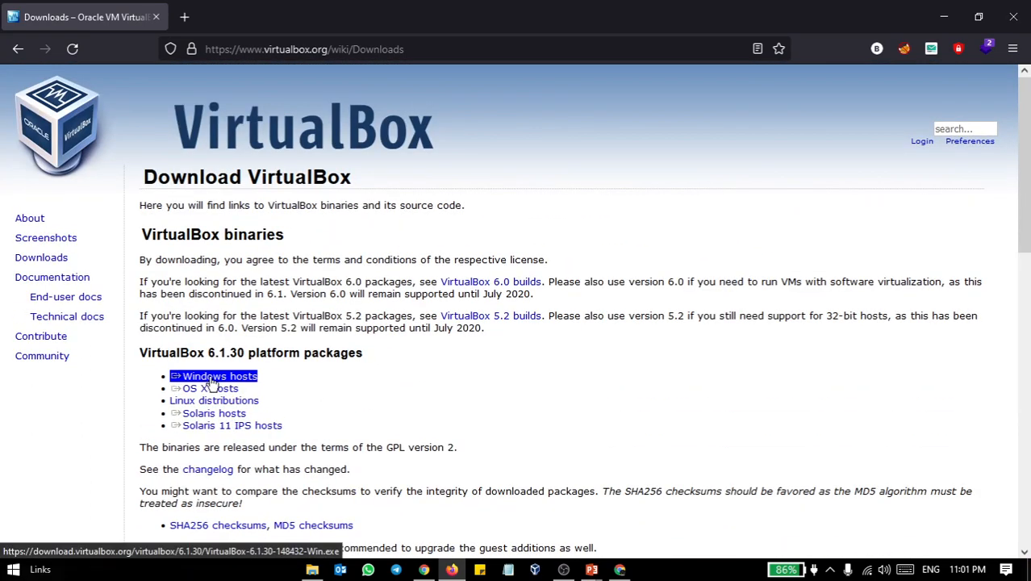
click(212, 377)
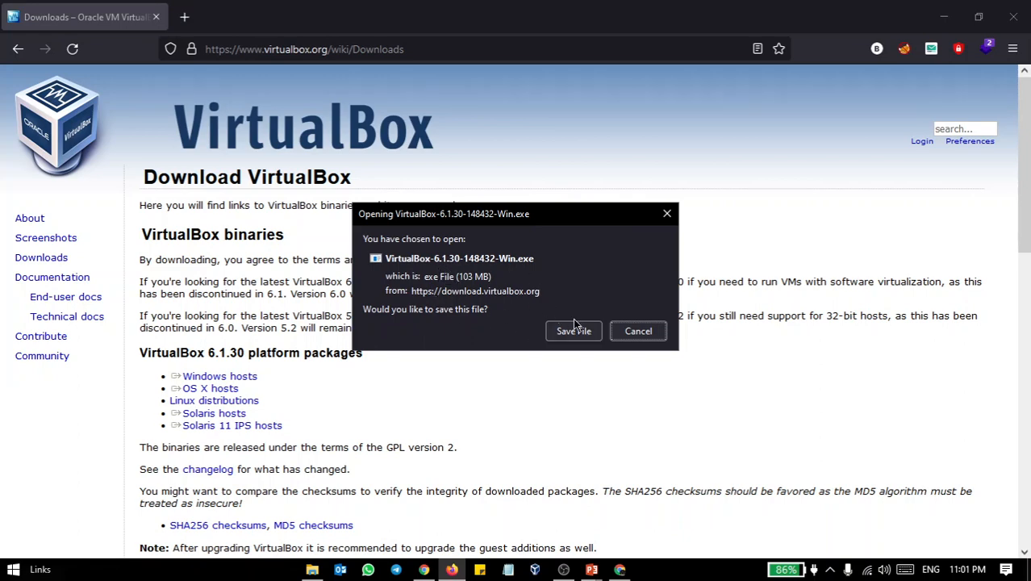
click(639, 332)
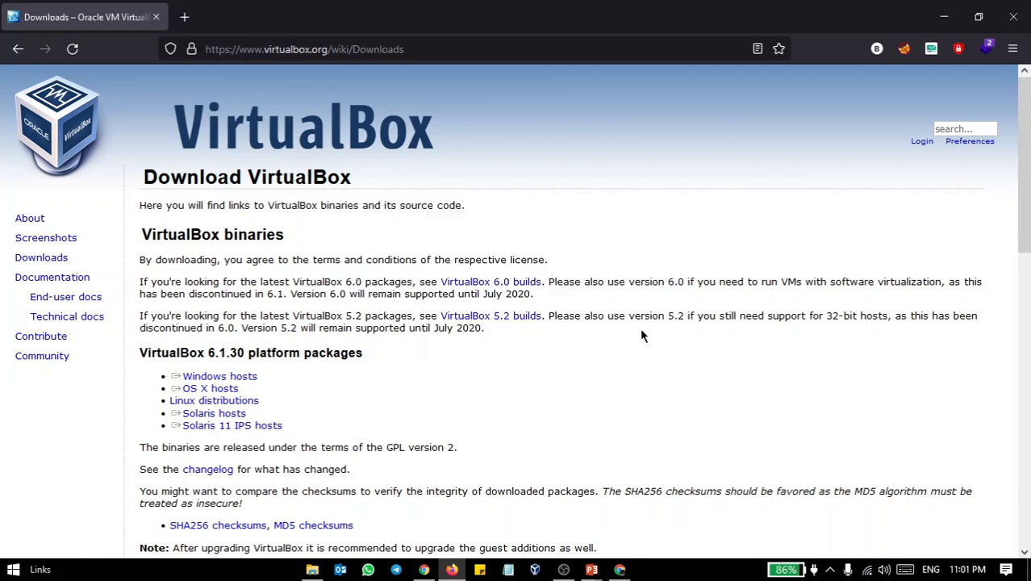
Download the VirtualBox 6.1.30 Extension Pack for all supported platforms and save the file
scroll(407, 370, down, 3)
scroll(283, 291, down, 2)
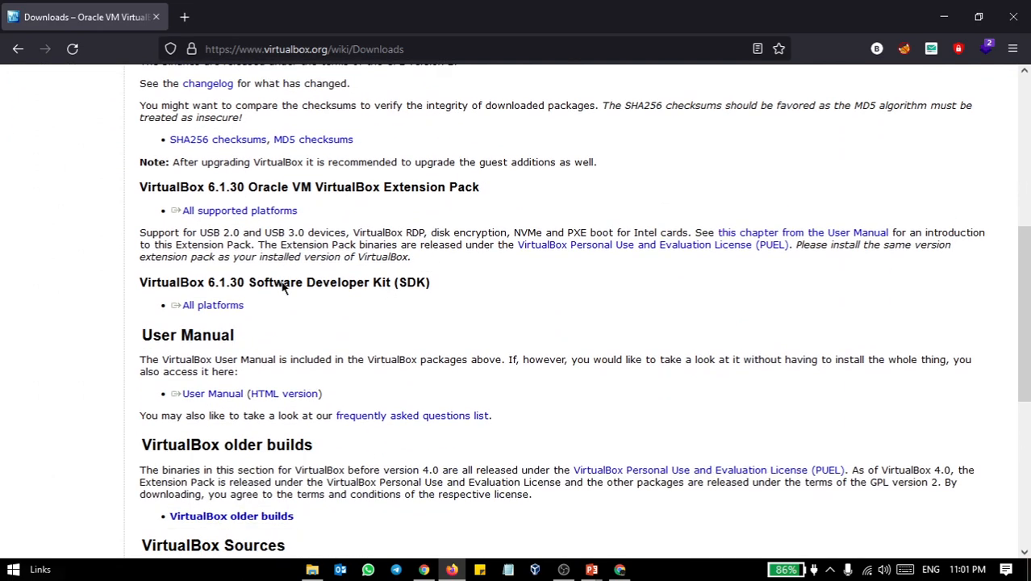
drag(302, 209, 260, 221)
click(147, 218)
drag(136, 197, 224, 214)
click(142, 234)
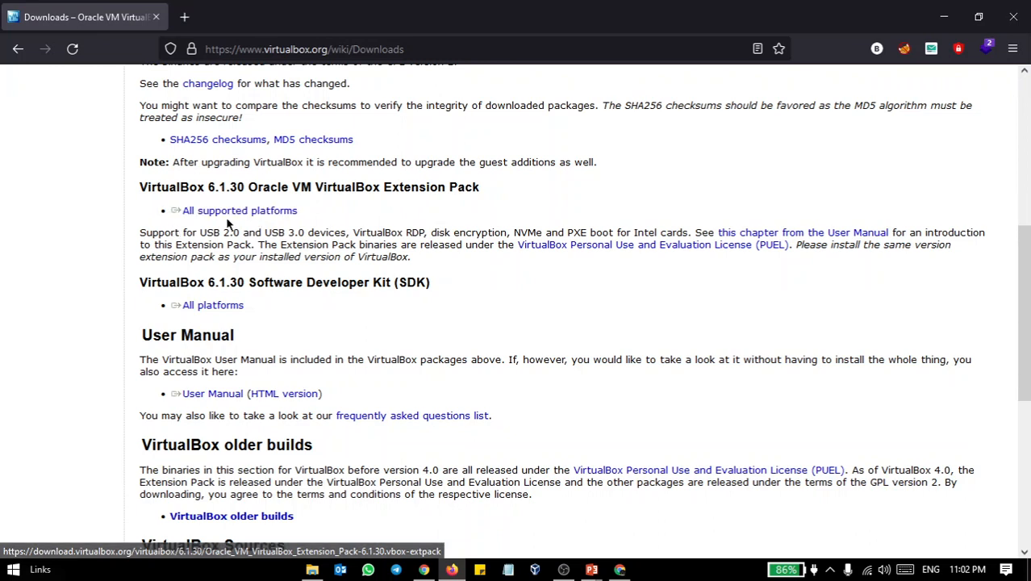
click(270, 214)
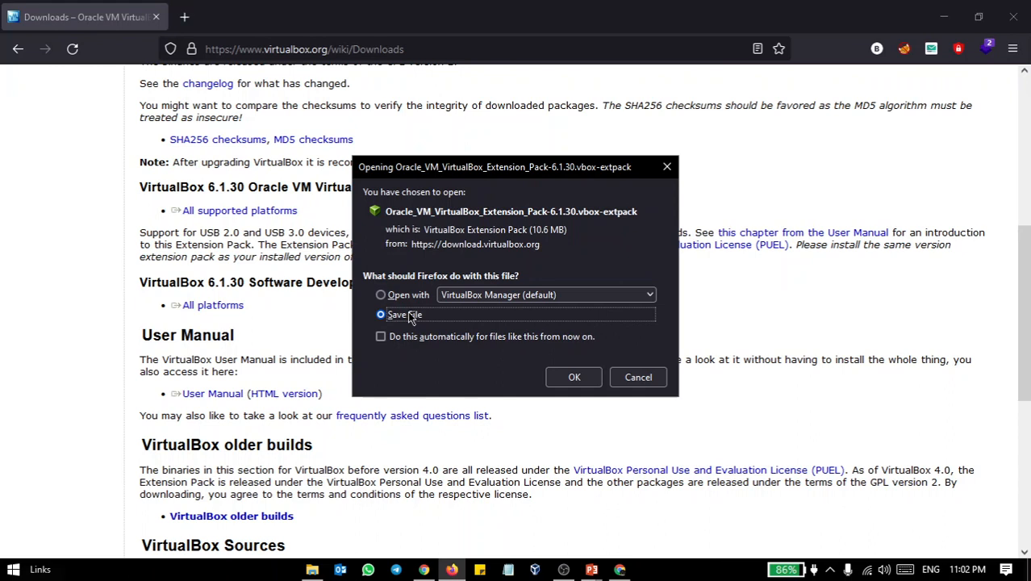
click(570, 377)
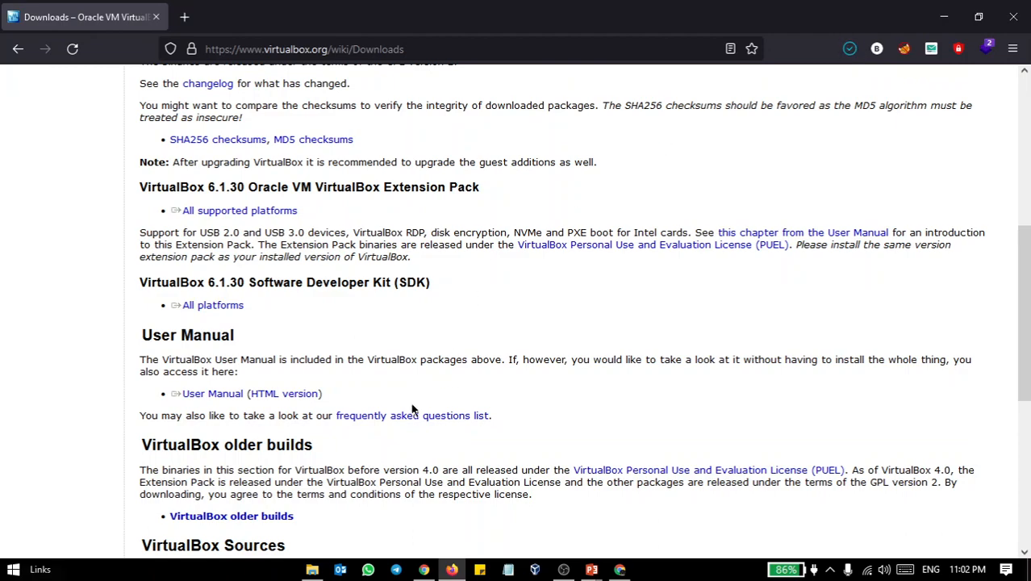
Minimize the browser and switch to File Explorer, showing the Linix kali downloads folder
scroll(347, 259, up, 5)
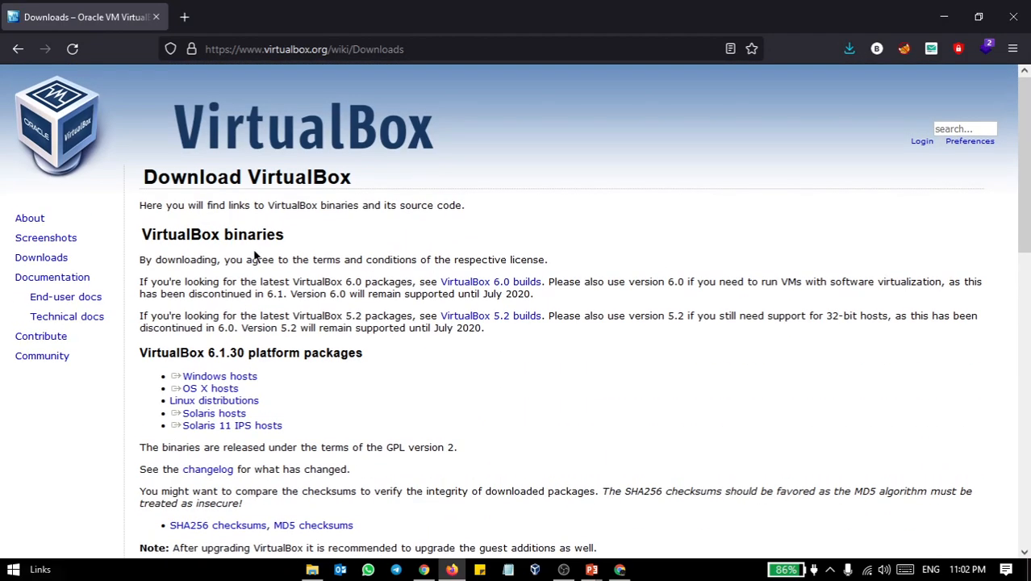
scroll(255, 255, down, 5)
scroll(255, 255, up, 5)
click(950, 25)
click(312, 570)
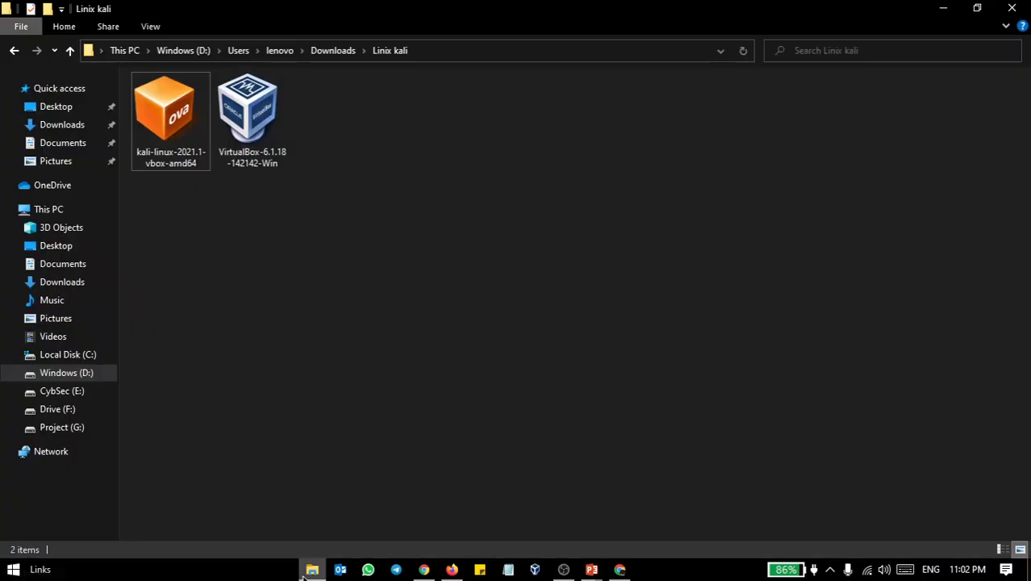
click(244, 117)
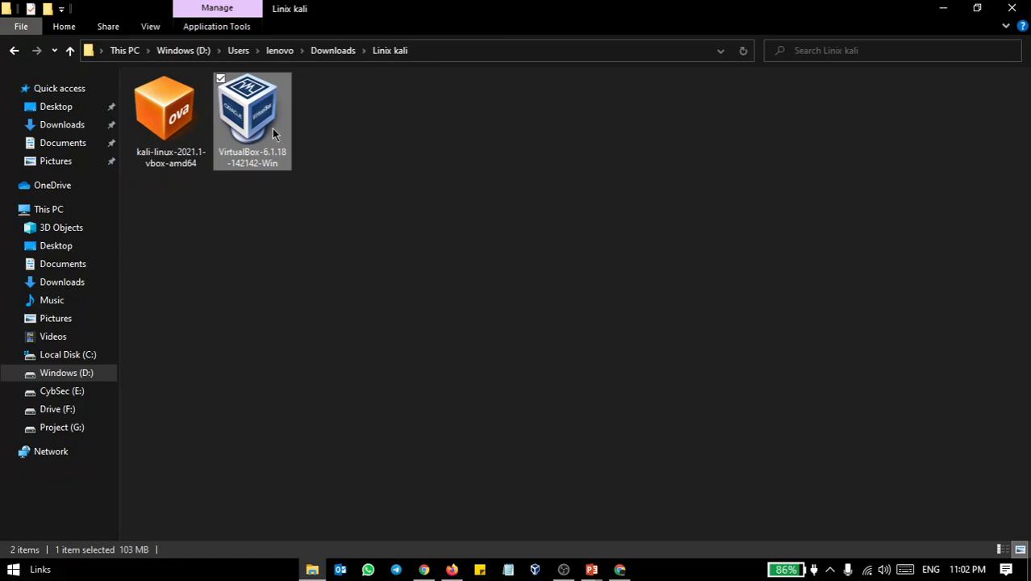
double_click(256, 118)
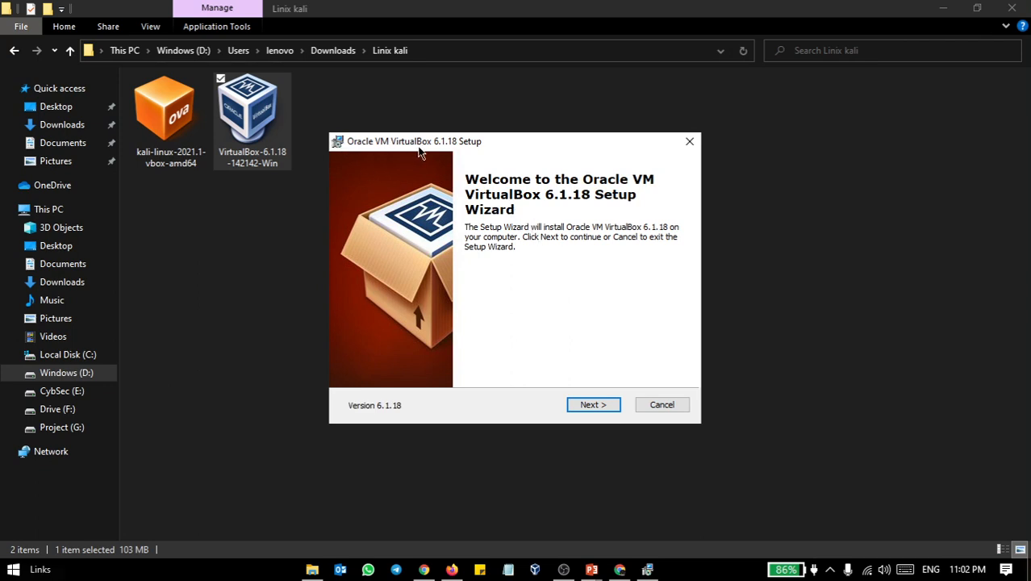
click(611, 403)
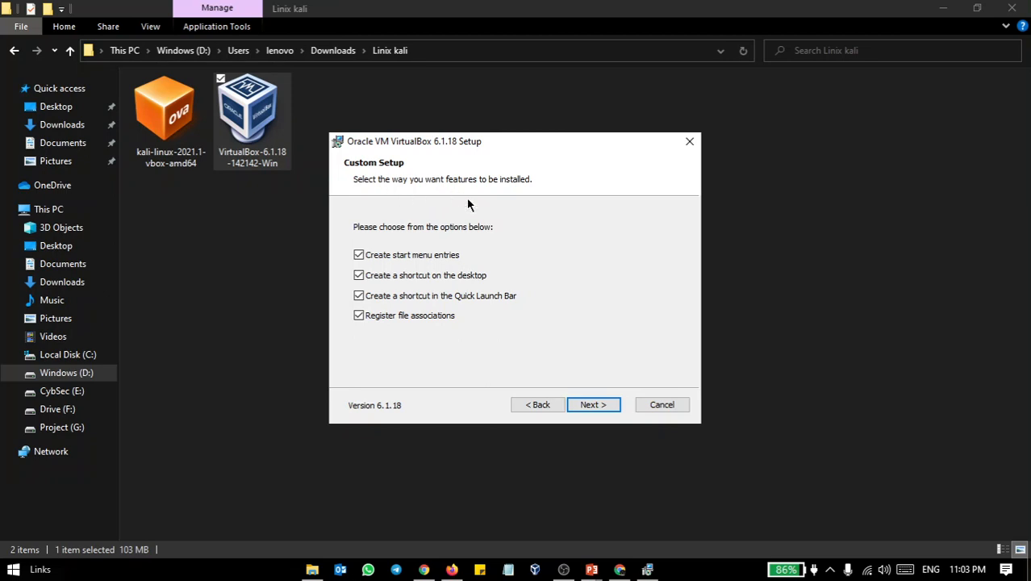
click(663, 404)
click(476, 314)
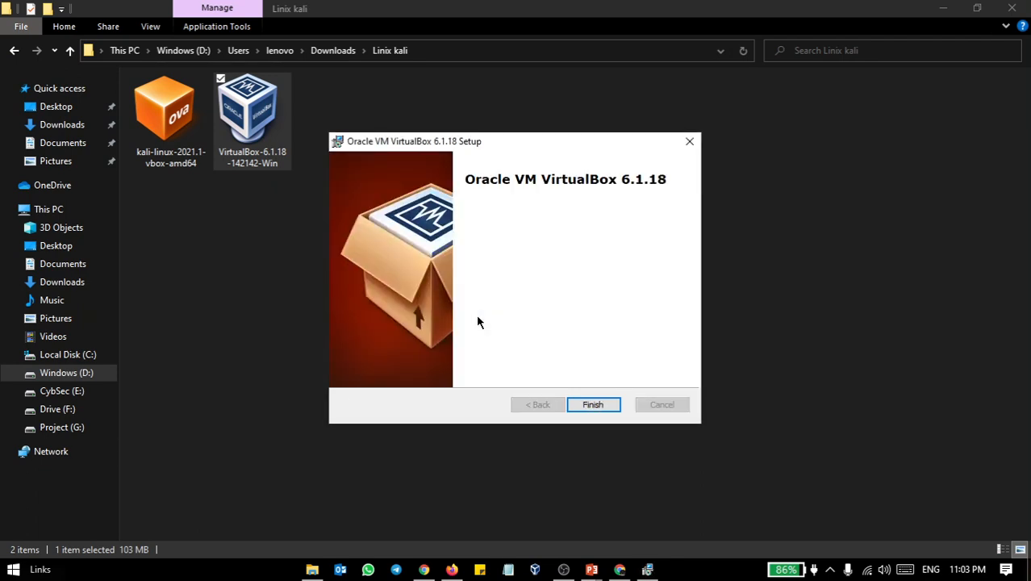
click(611, 407)
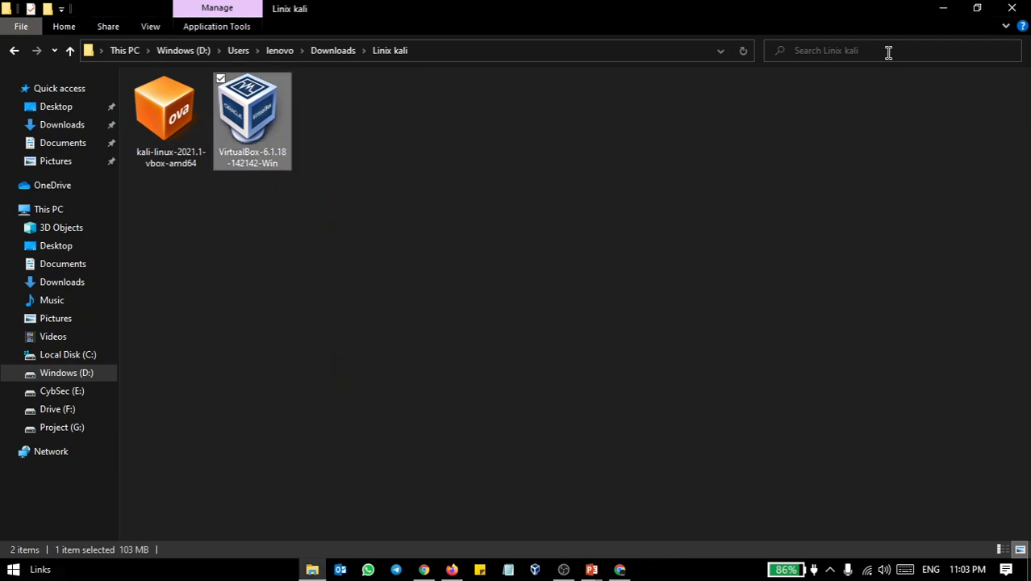
Leave the installer folder and bring up Oracle VM VirtualBox Manager
click(942, 8)
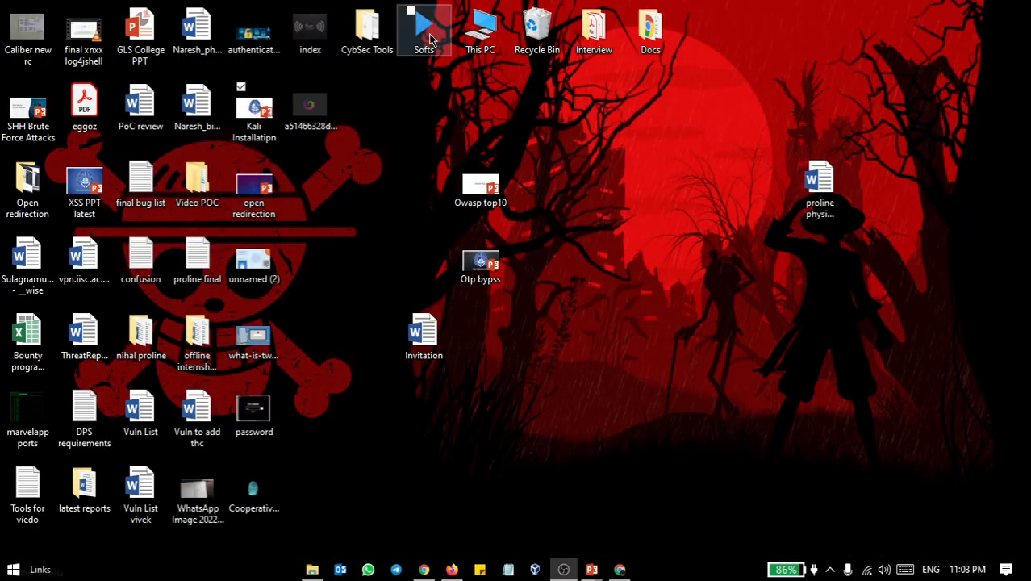
double_click(430, 39)
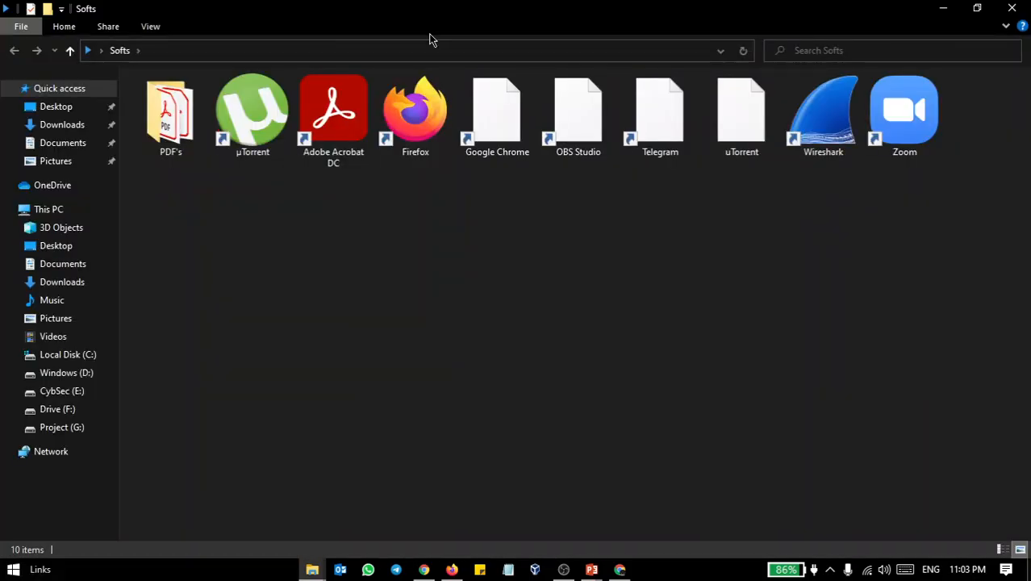
click(312, 569)
click(243, 526)
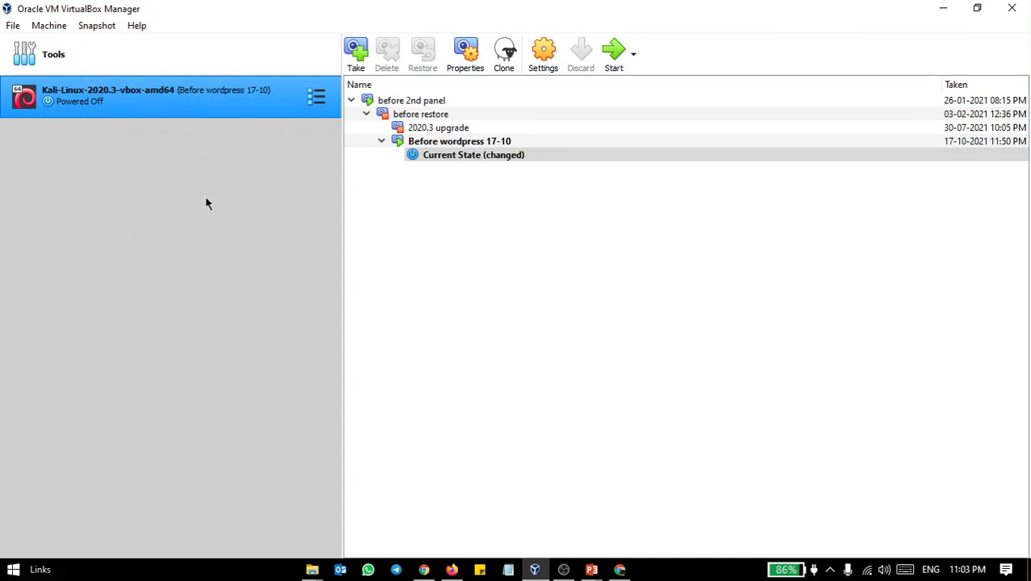
Switch to Firefox and open the kali.org website in a new tab
click(452, 570)
click(184, 17)
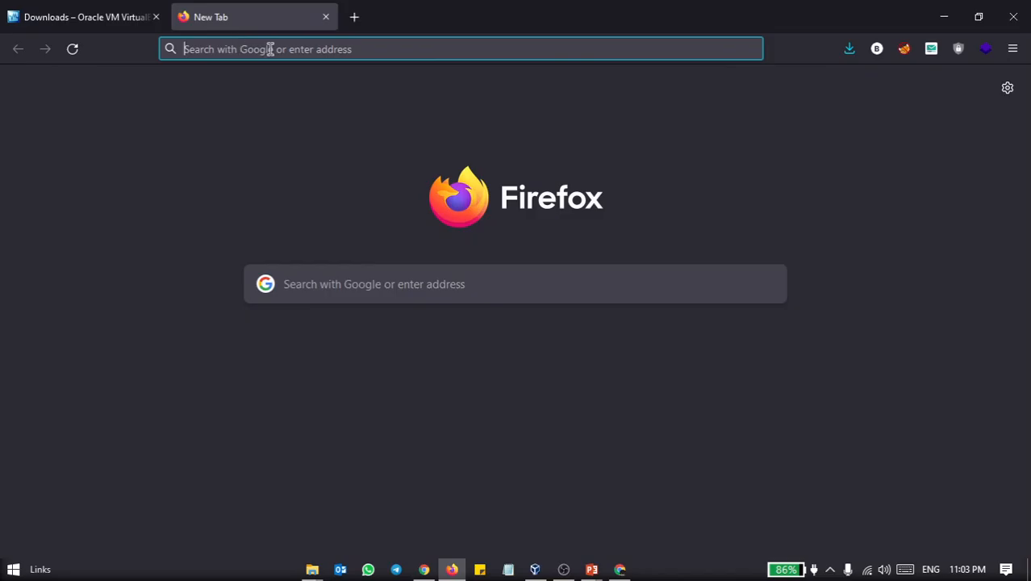
text(k)
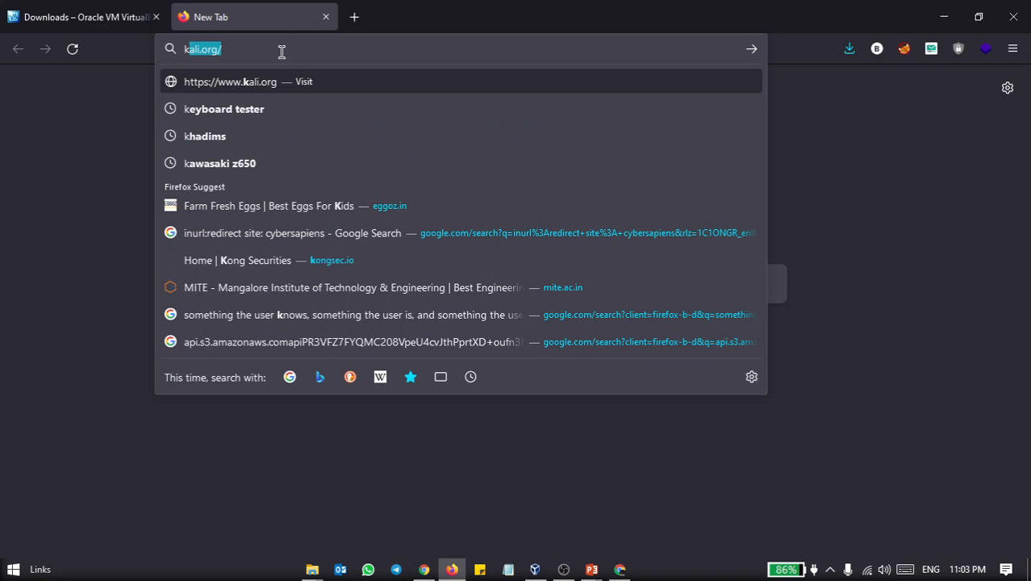
click(282, 53)
key(Return)
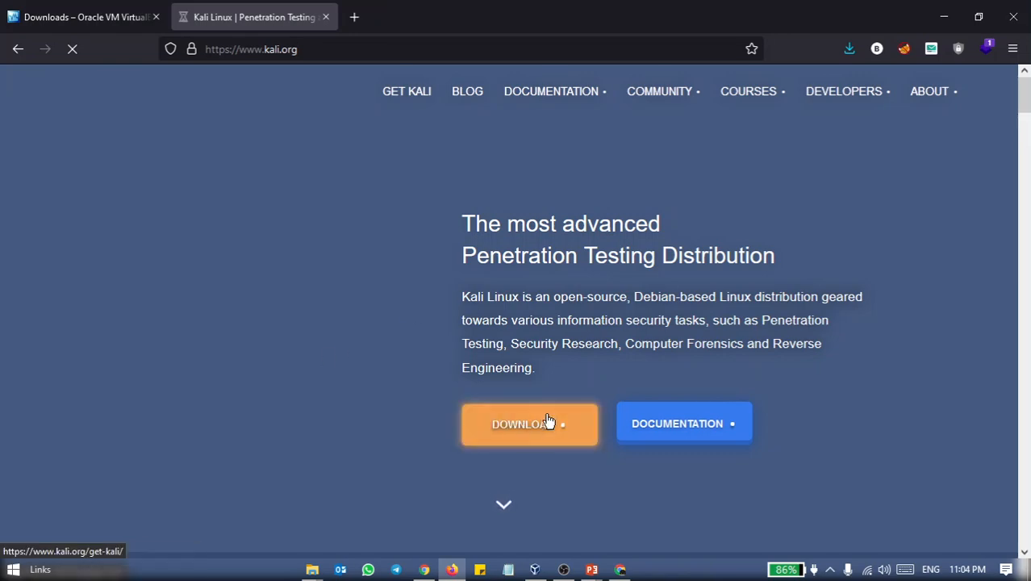
Look through the kali.org home page down to its latest blog posts, return to its beginning and stop the page loading
scroll(549, 422, down, 5)
scroll(545, 419, up, 5)
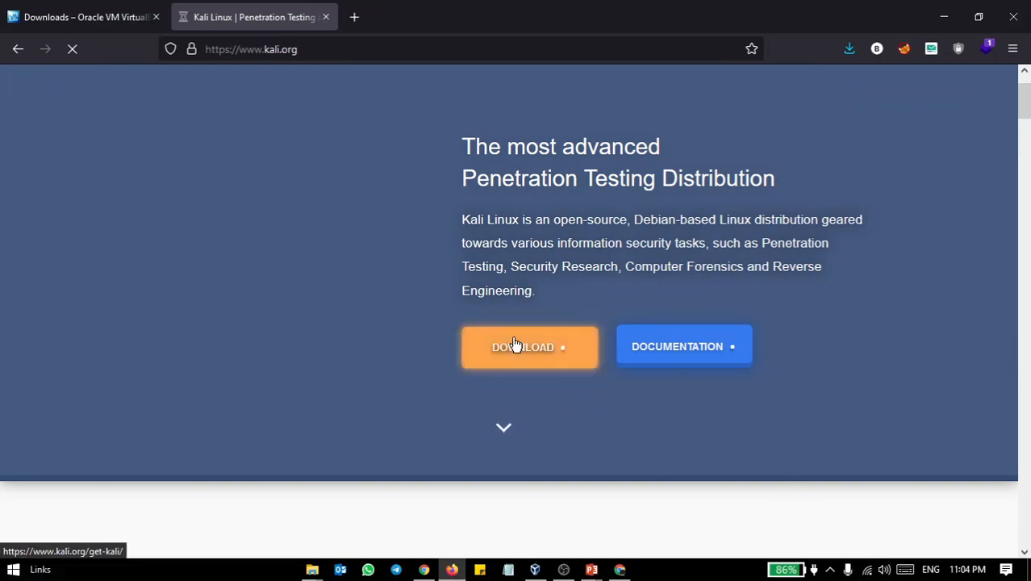
click(503, 425)
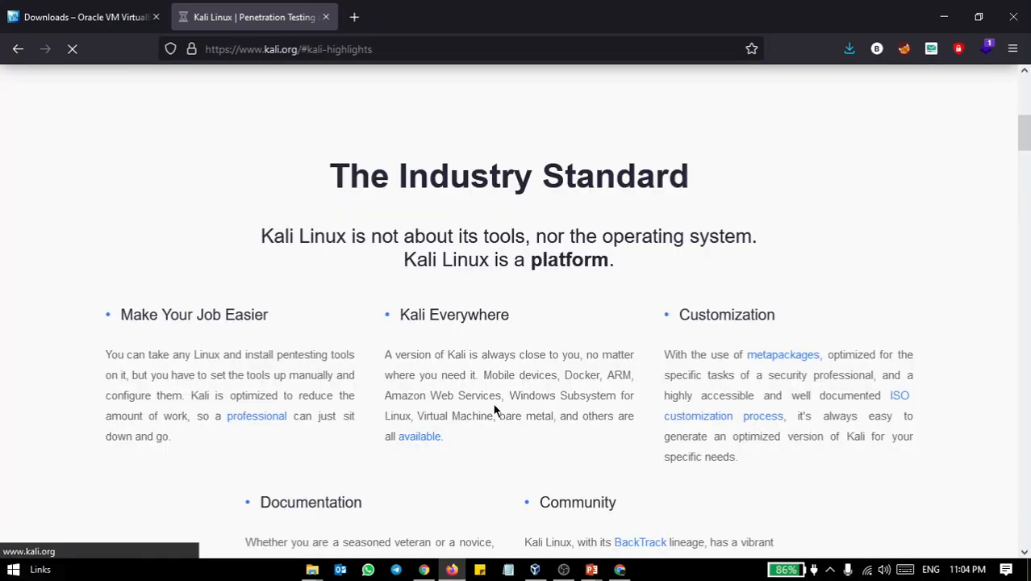
scroll(496, 407, down, 15)
scroll(493, 402, down, 12)
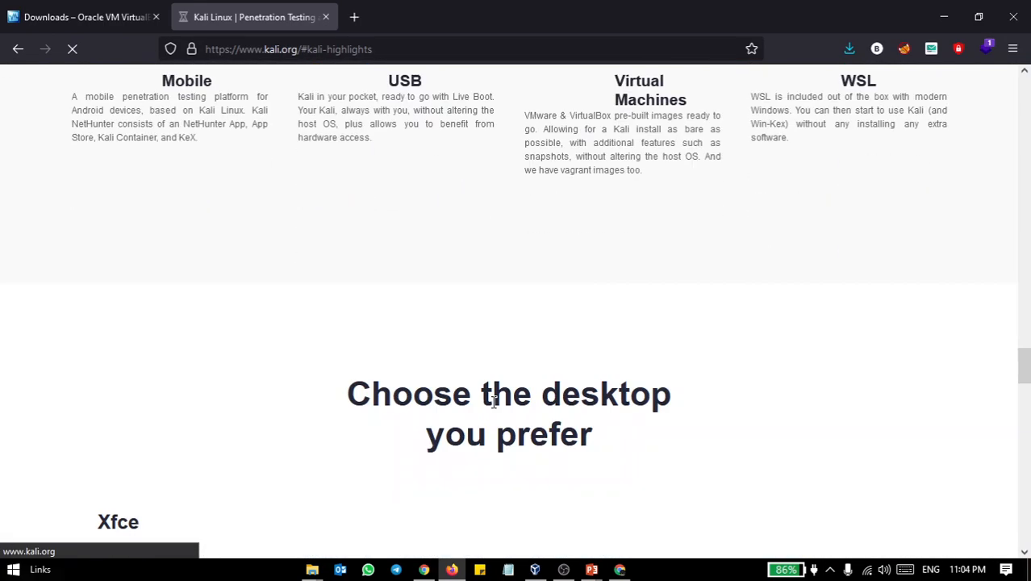
scroll(493, 401, up, 8)
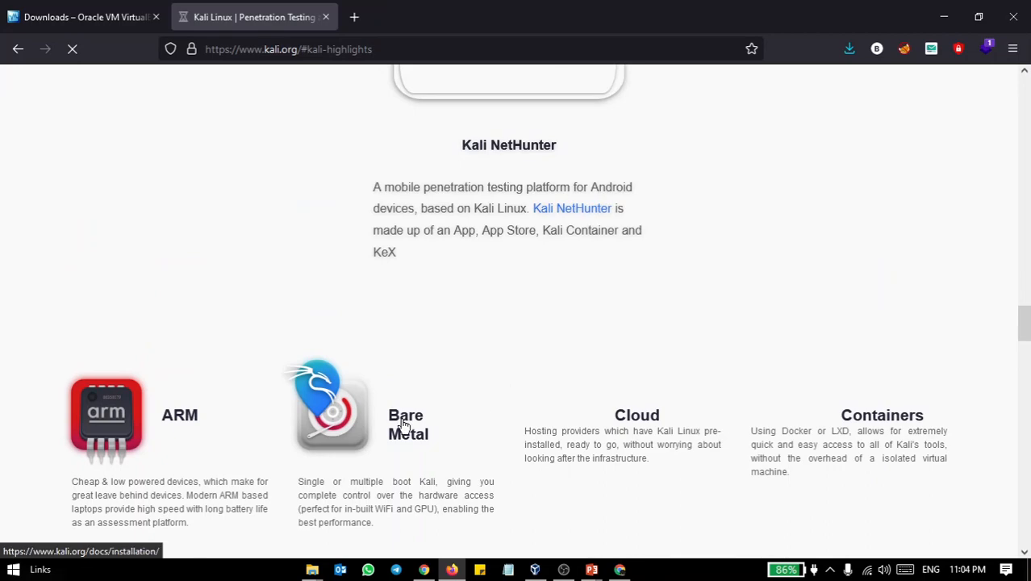
scroll(512, 382, down, 10)
scroll(522, 385, down, 12)
scroll(523, 384, down, 6)
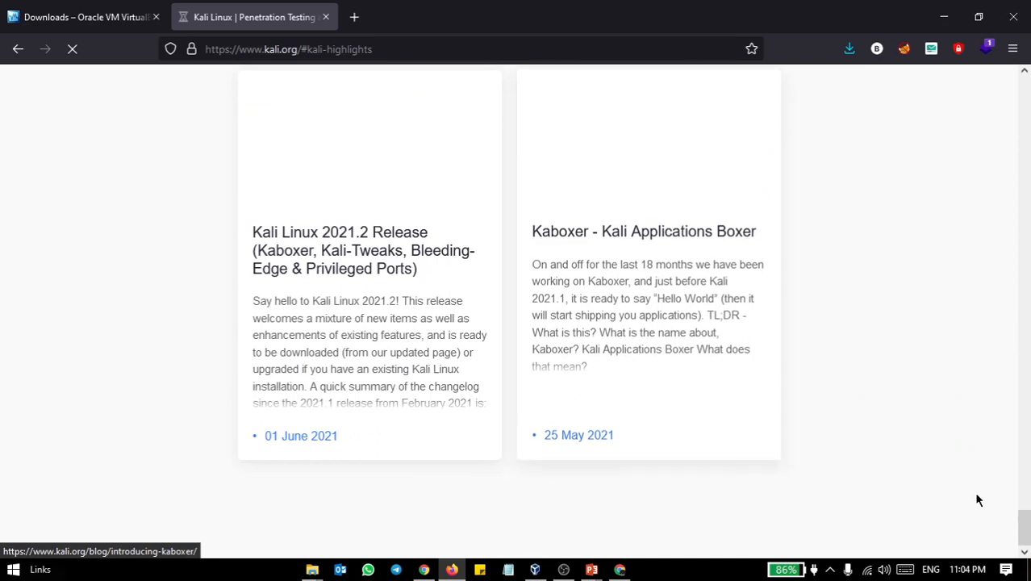
drag(1025, 526, 1011, 87)
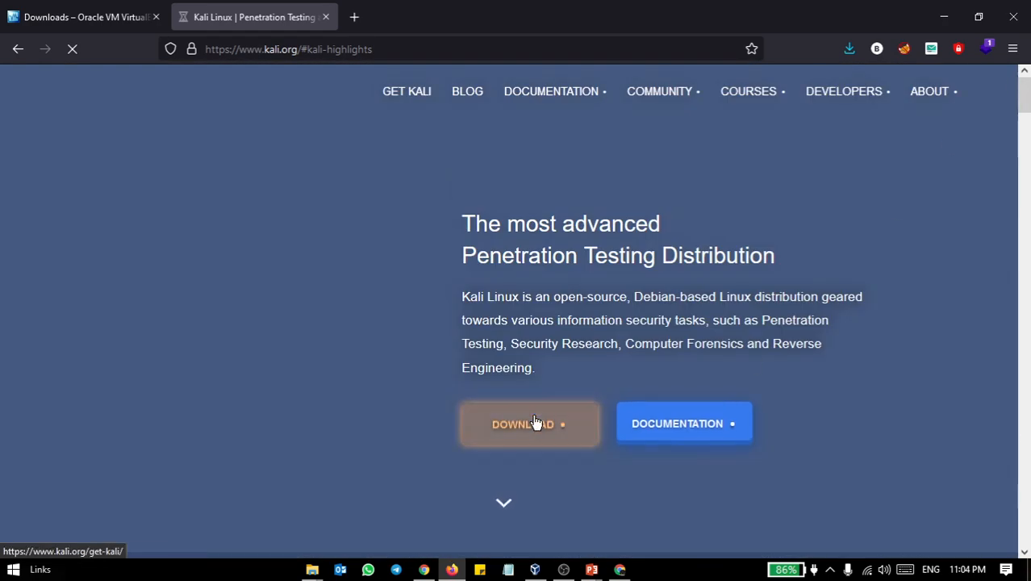
click(78, 52)
click(74, 54)
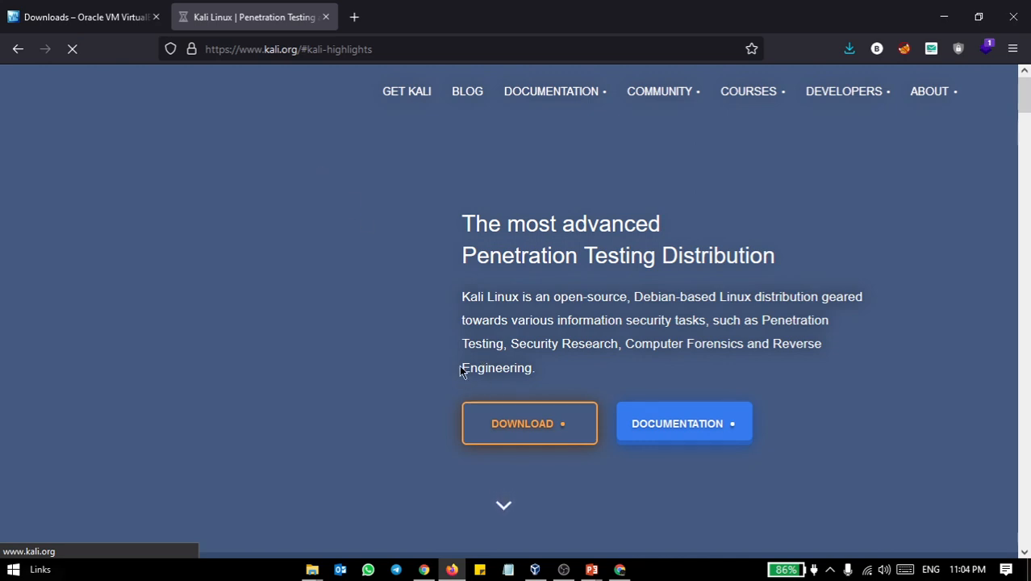
Switch to Chrome, set the Get Kali page to the dark theme and show the 64-bit Virtual Machines downloads
key(alt+Tab)
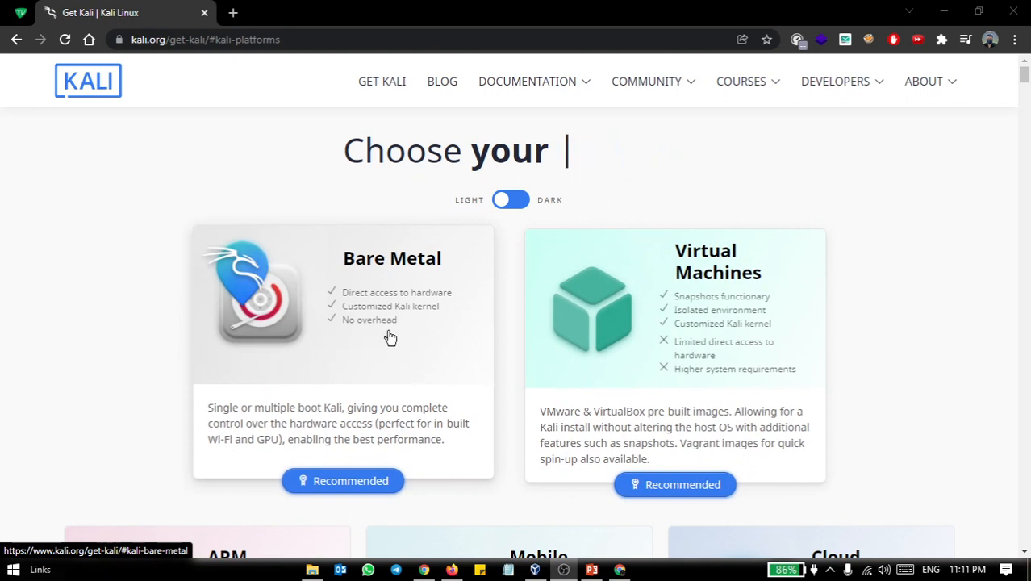
click(504, 202)
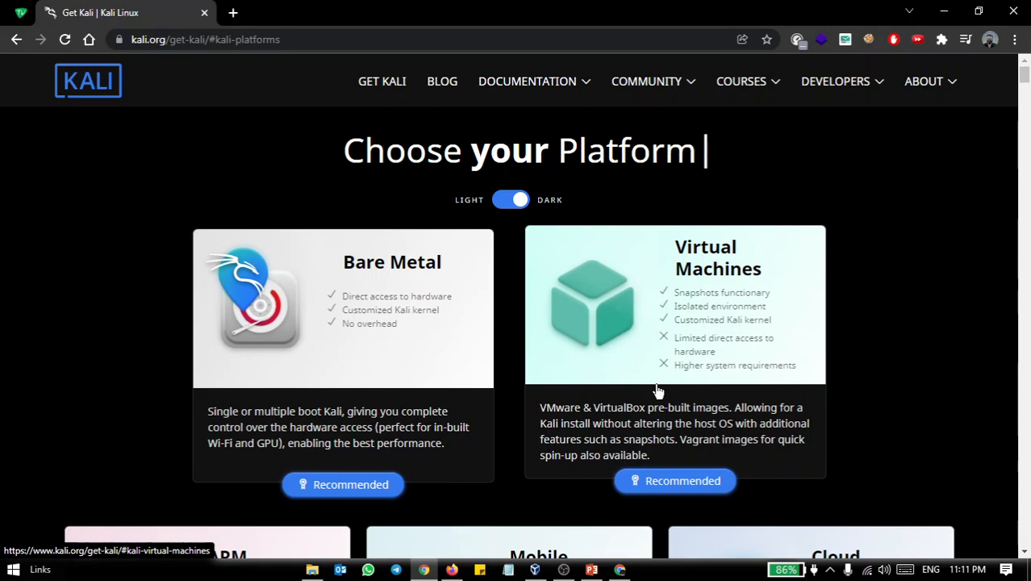
click(661, 310)
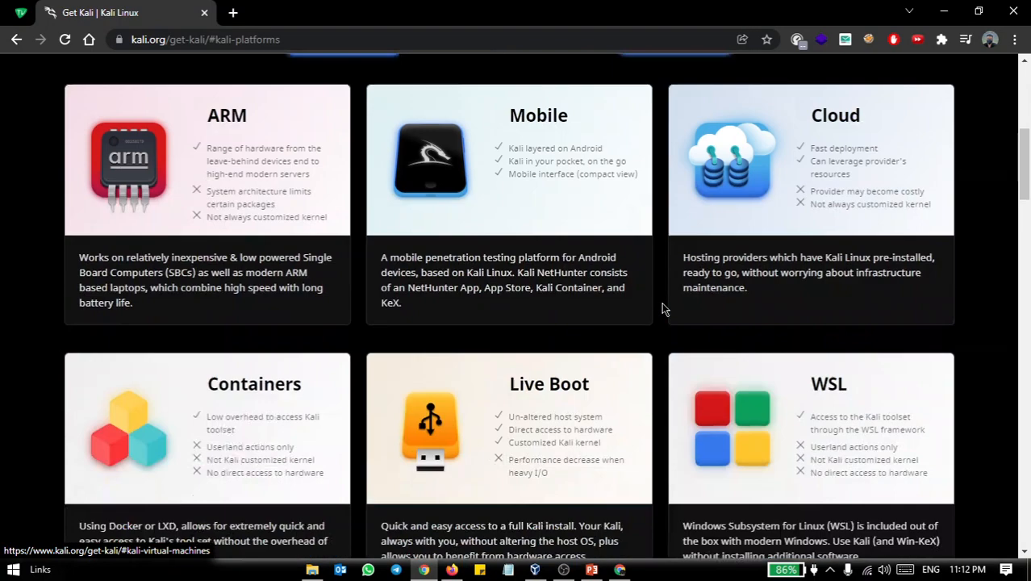
scroll(598, 352, down, 4)
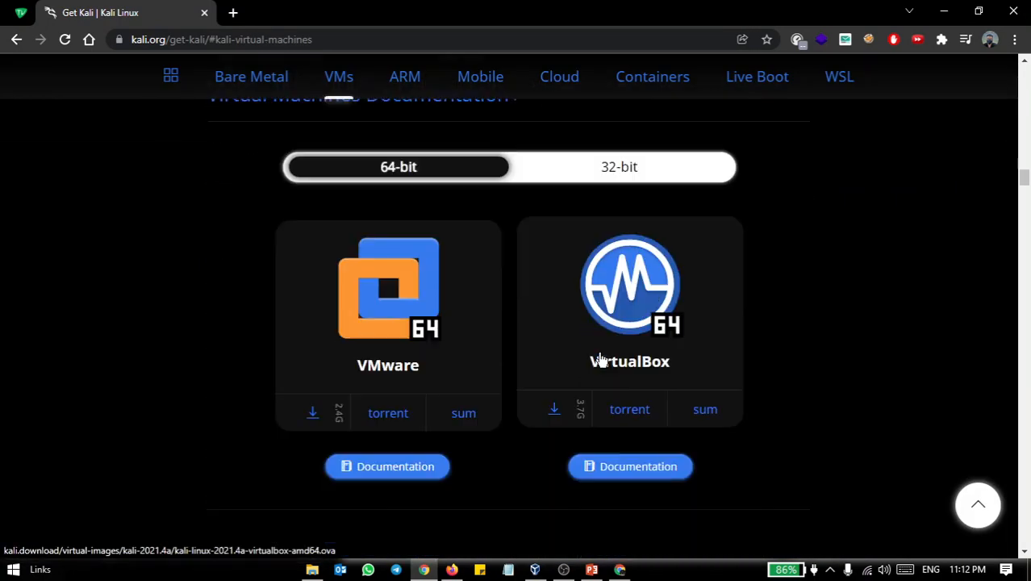
scroll(589, 363, up, 1)
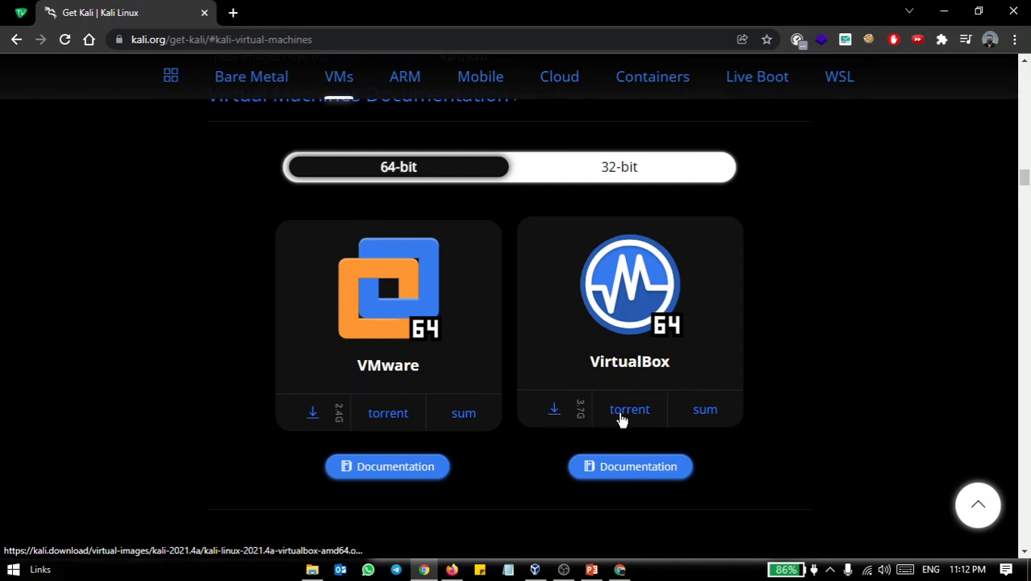
Start downloading the 64-bit VirtualBox image kali-linux-2021.4a-virtualbox-amd64 and cancel the save
click(556, 417)
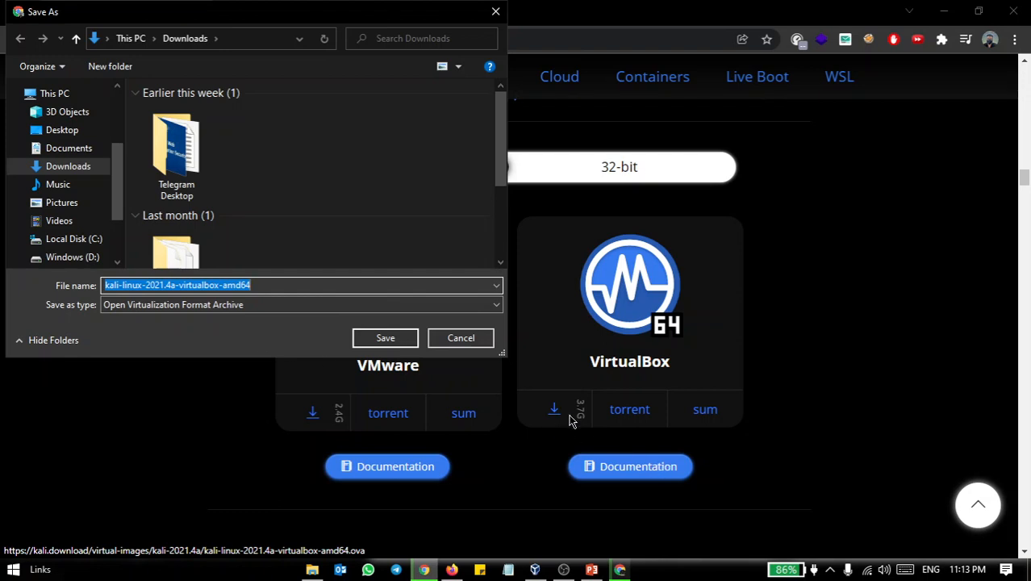
click(452, 338)
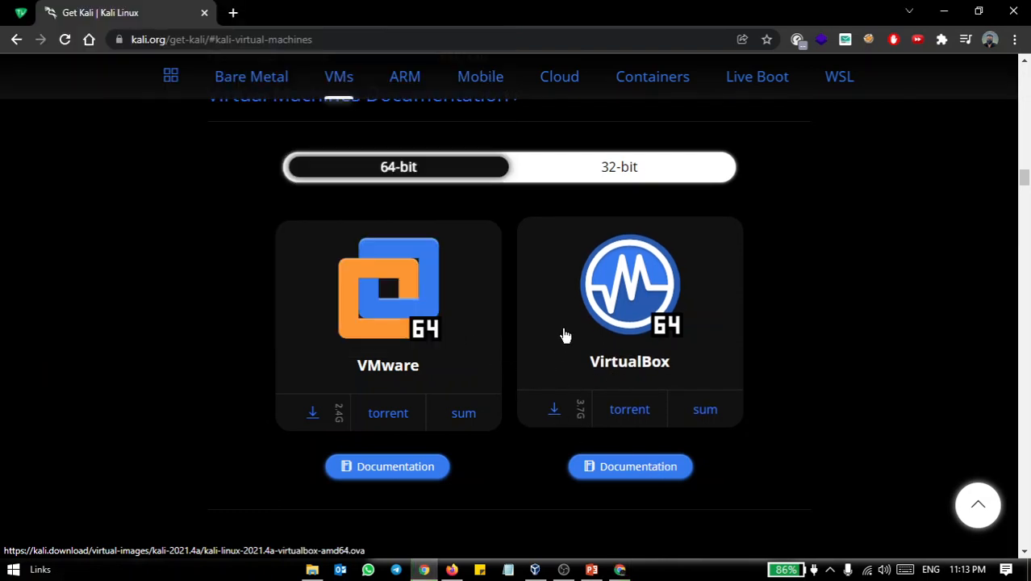
Switch to File Explorer and select the kali-linux-2021.1-vbox-amd64 appliance in the Linix kali folder
click(313, 569)
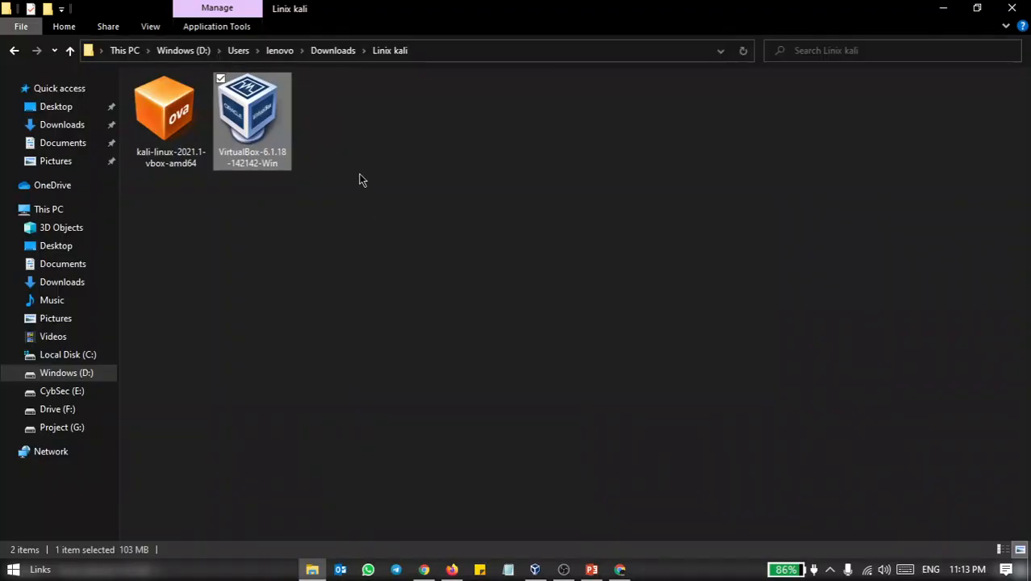
click(168, 139)
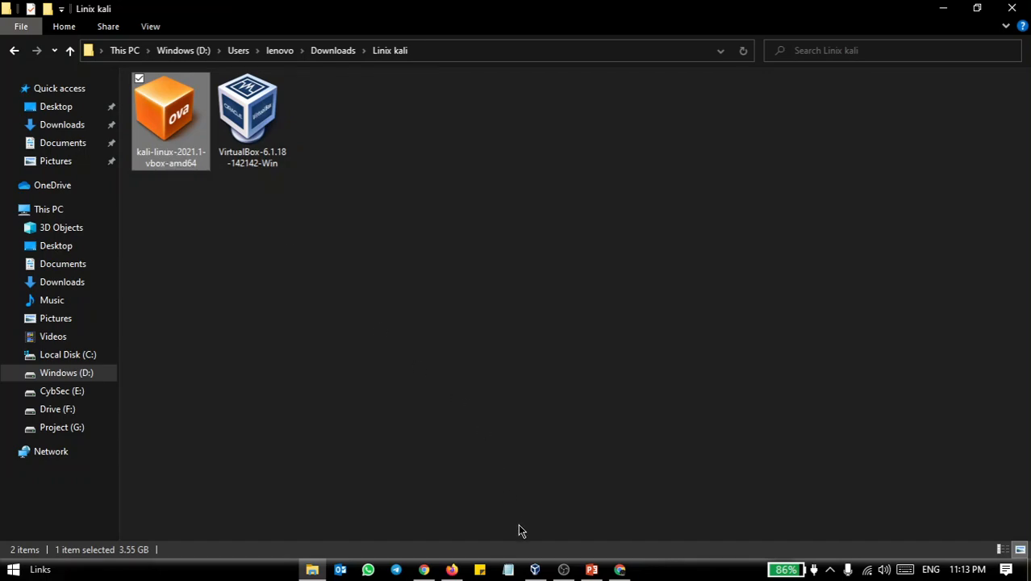
Switch to VirtualBox Manager and choose kali-linux-2021.1-vbox-amd64 from the Linix kali downloads folder as the appliance to import
click(534, 570)
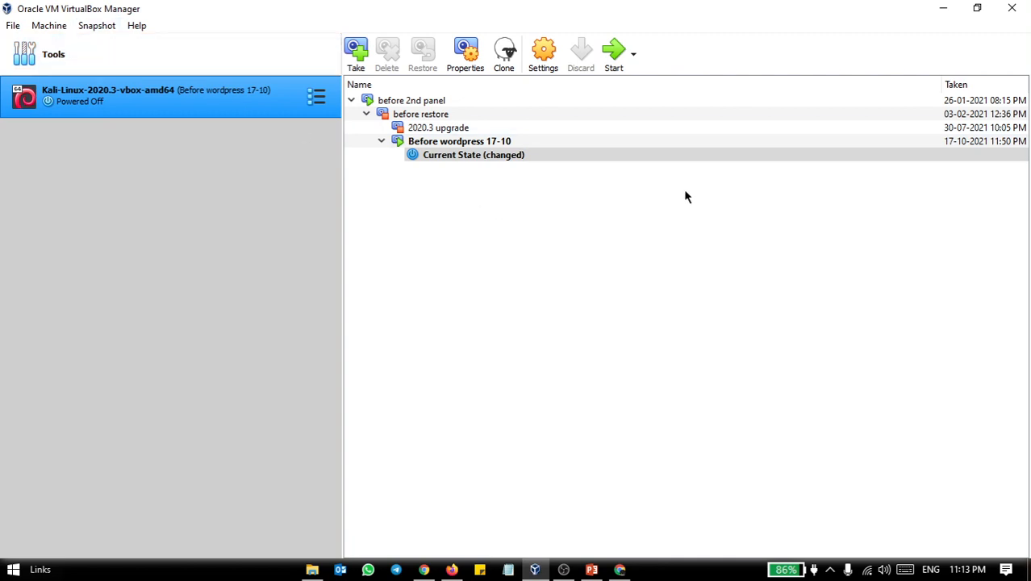
click(149, 70)
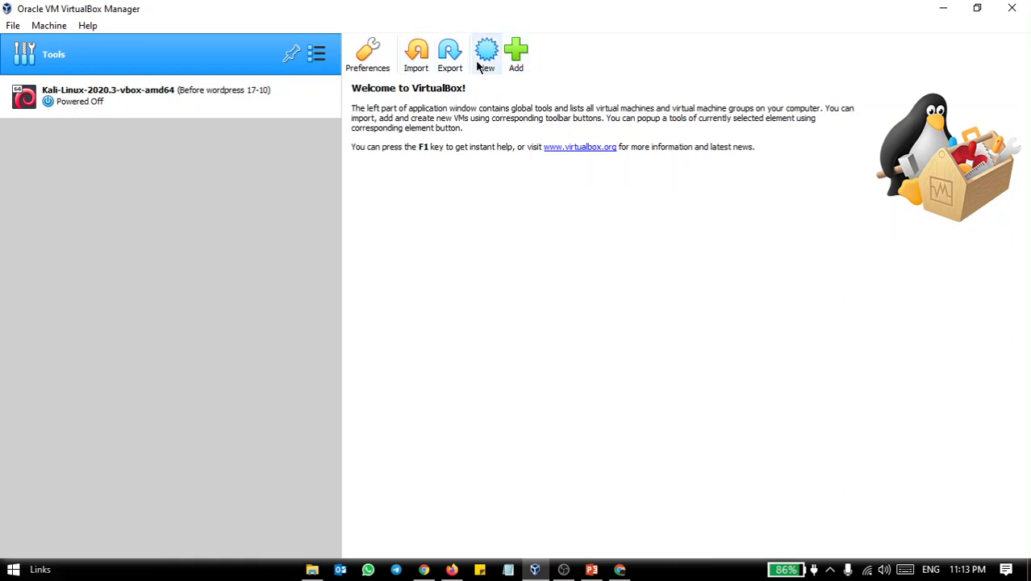
click(417, 61)
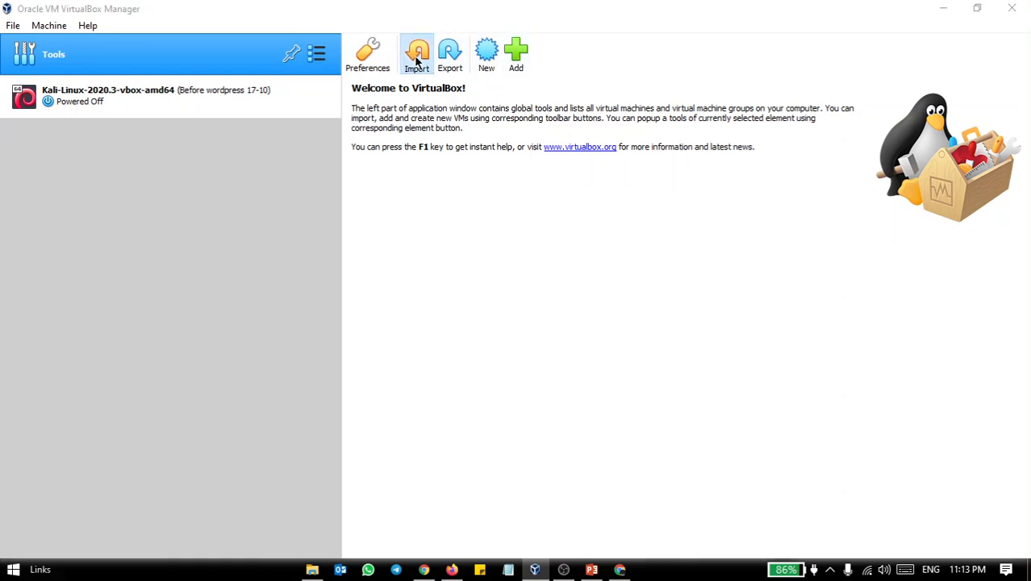
click(805, 204)
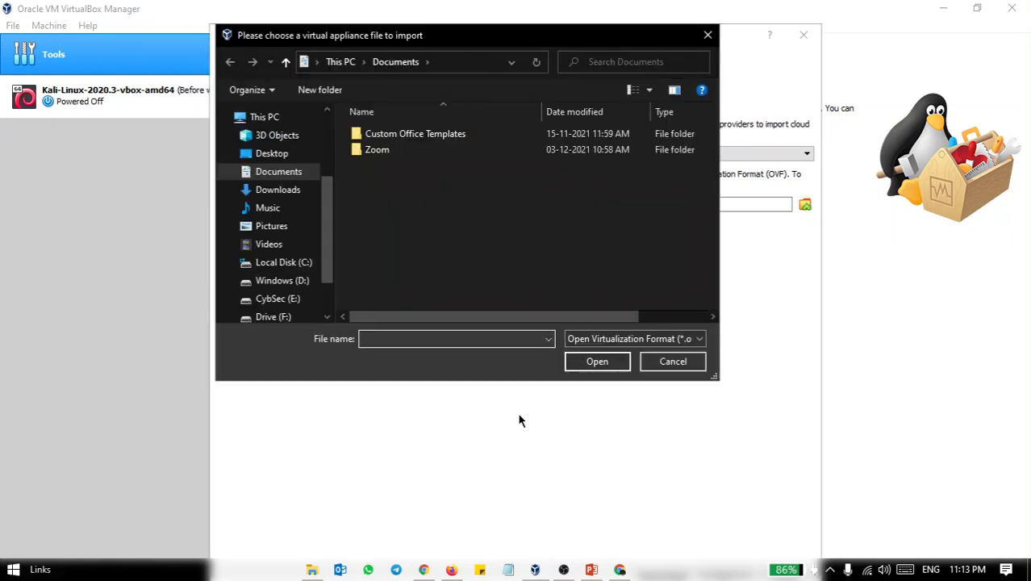
click(290, 190)
scroll(546, 208, down, 2)
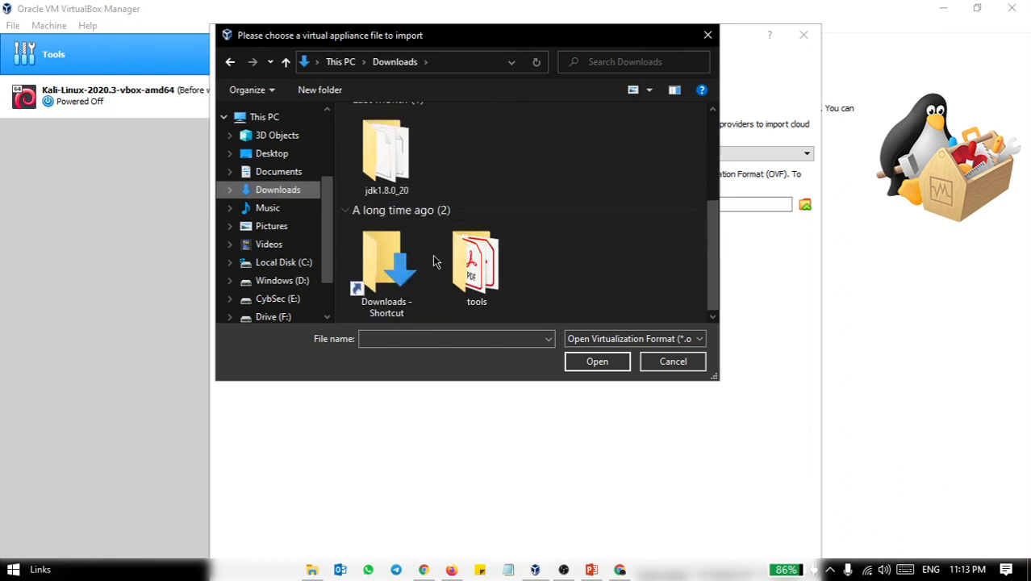
double_click(385, 263)
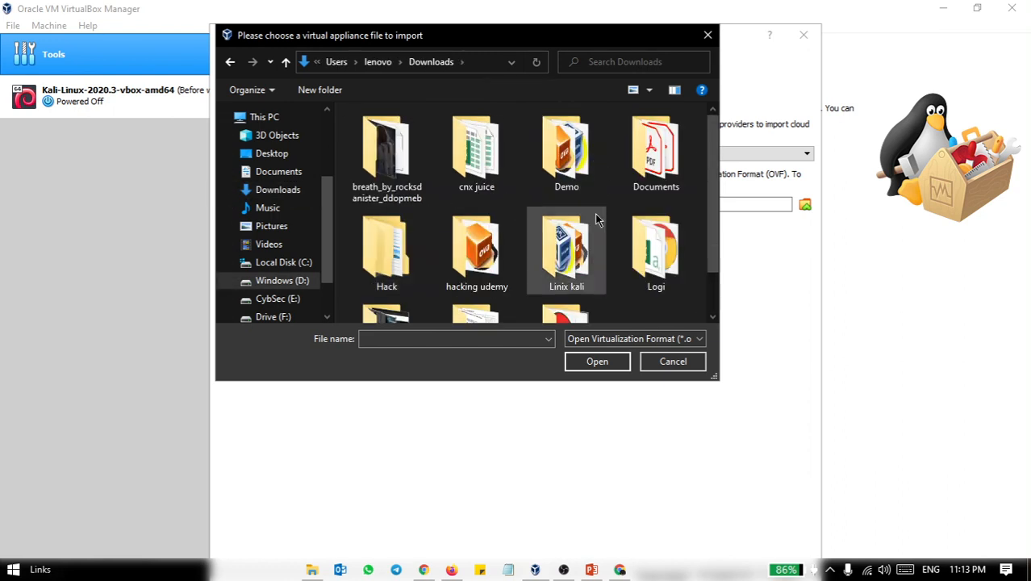
double_click(567, 246)
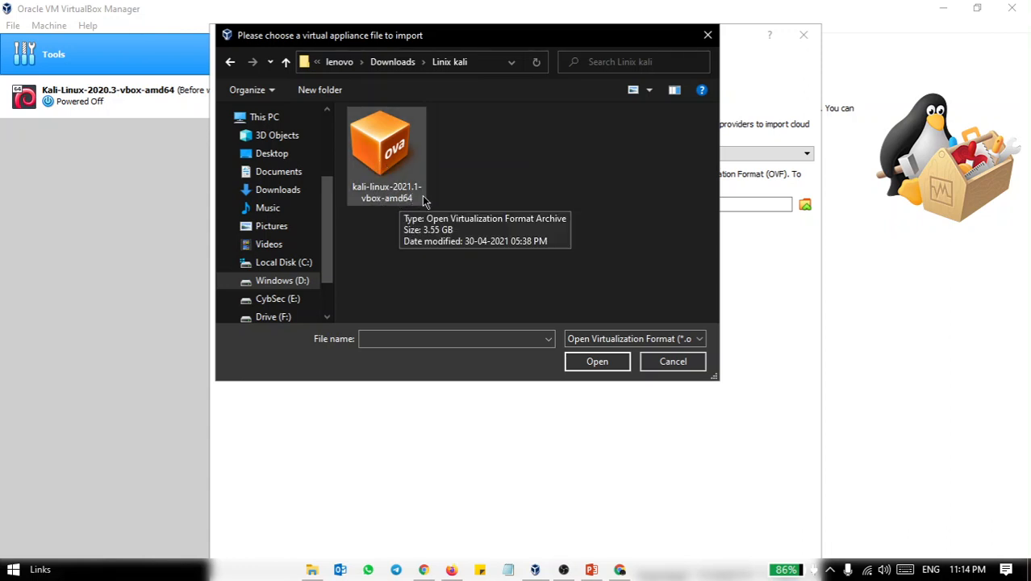
click(382, 176)
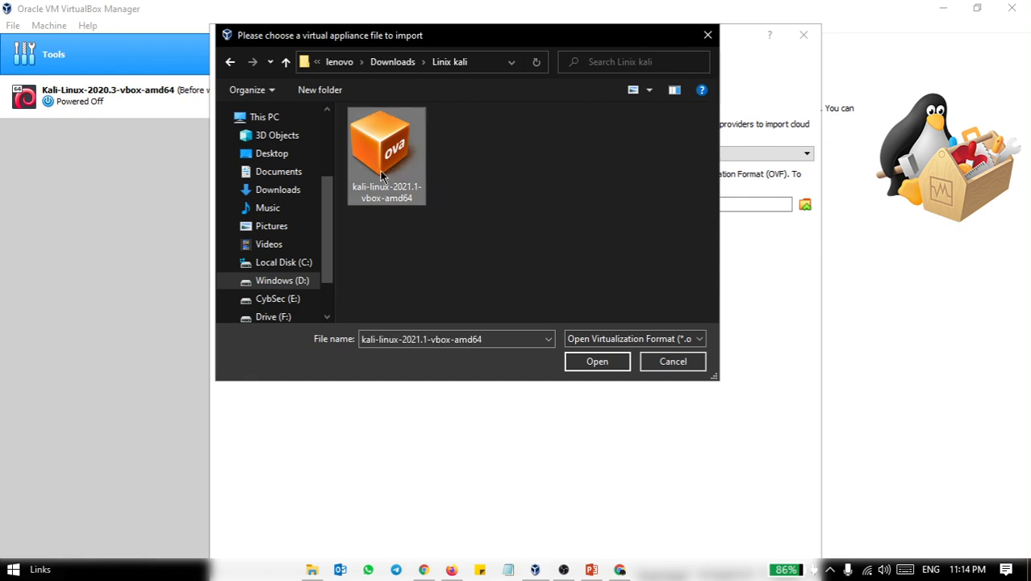
click(608, 361)
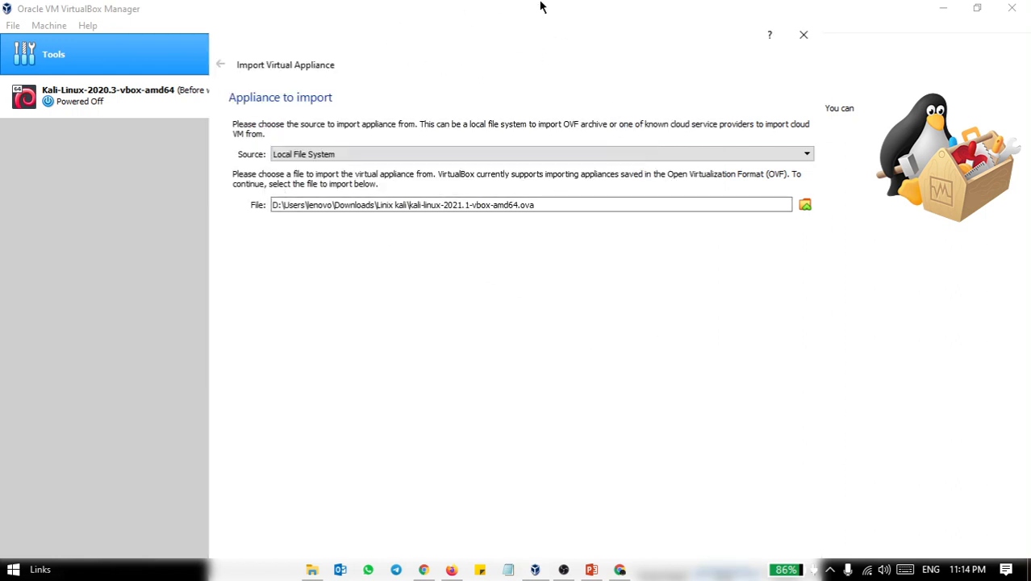
Review the suggested appliance settings, import the Kali appliance with them and agree to its software license
drag(595, 37, 602, 8)
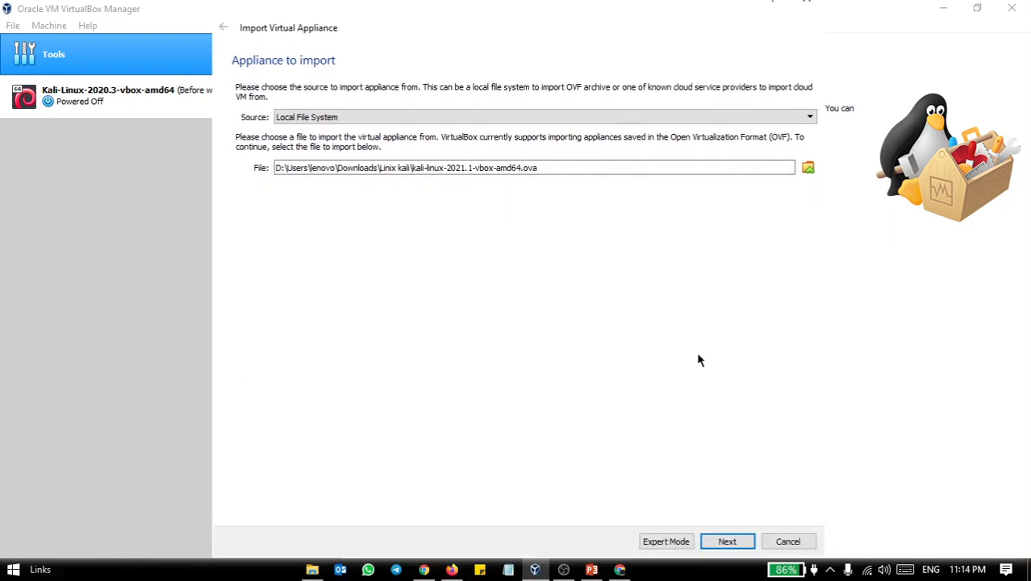
click(739, 545)
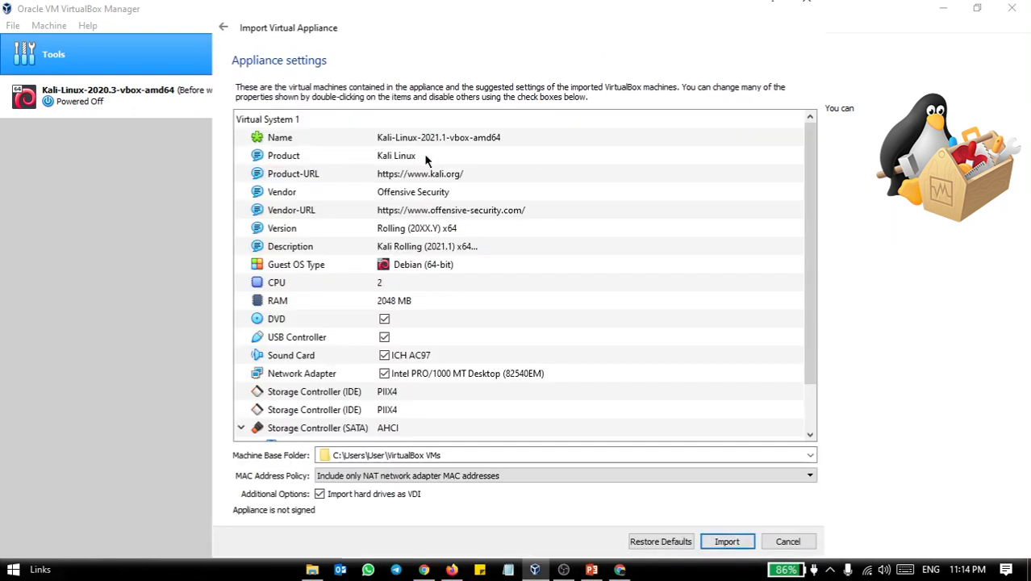
scroll(426, 172, down, 1)
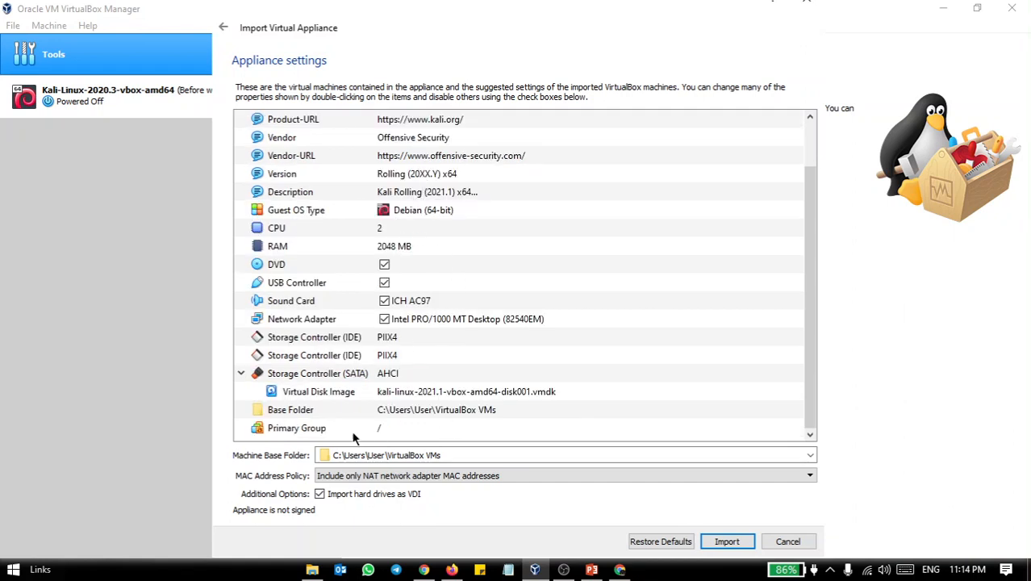
scroll(352, 183, up, 1)
scroll(416, 243, down, 1)
click(384, 283)
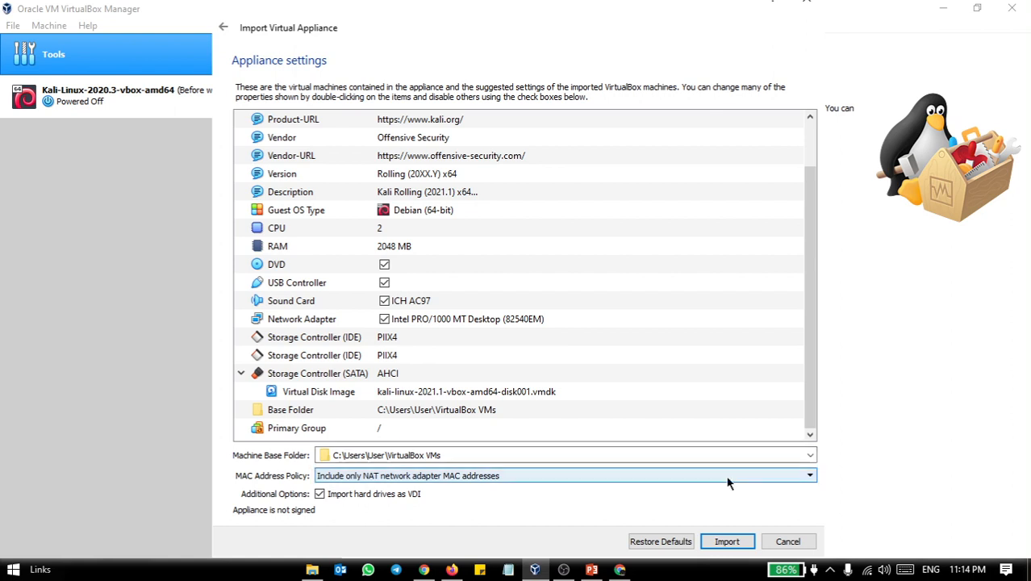
click(727, 542)
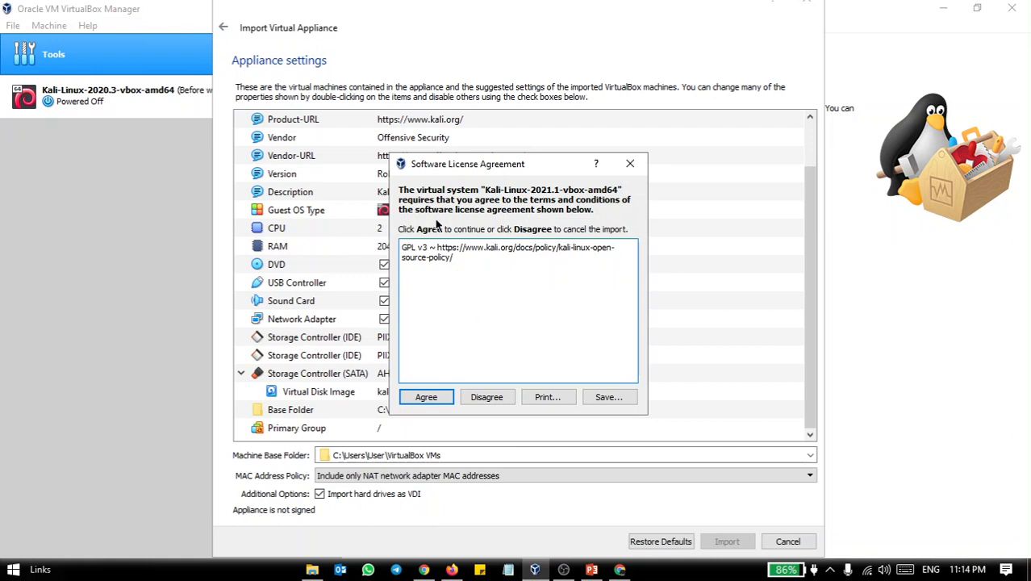
click(426, 397)
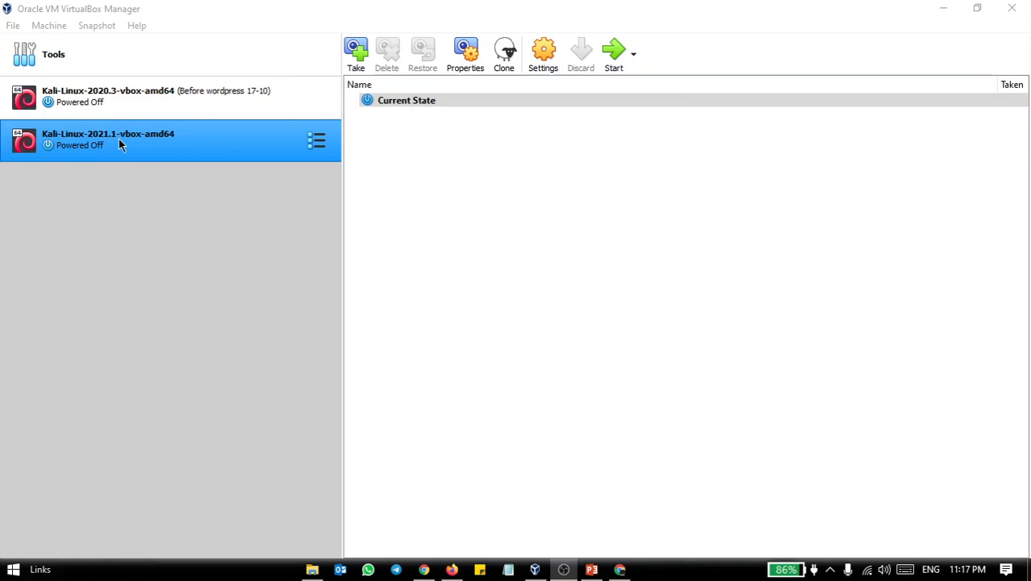
Take a snapshot named Snapshot 1 of the Kali-Linux-2021.1-vbox-amd64 virtual machine
click(147, 151)
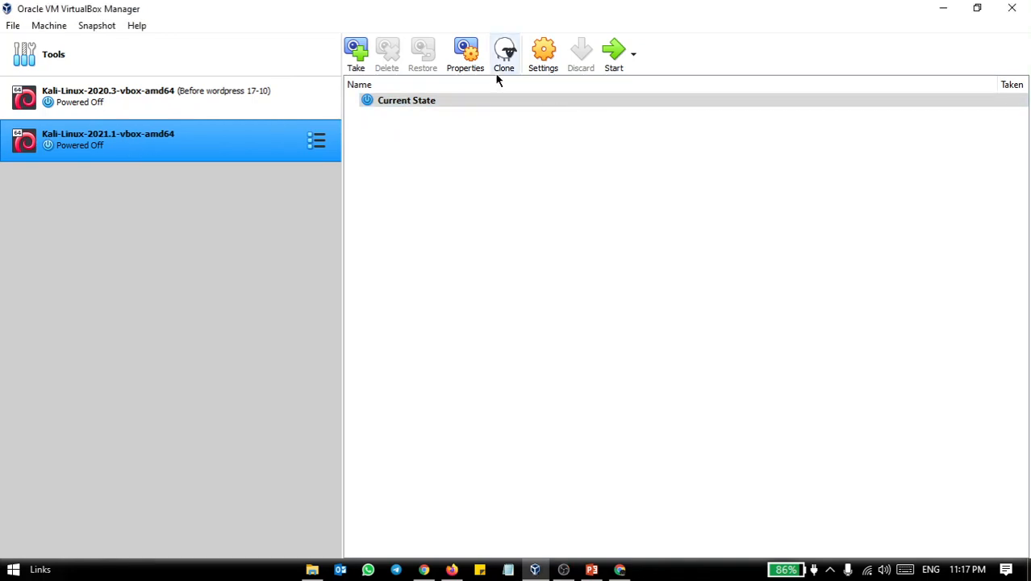
click(356, 53)
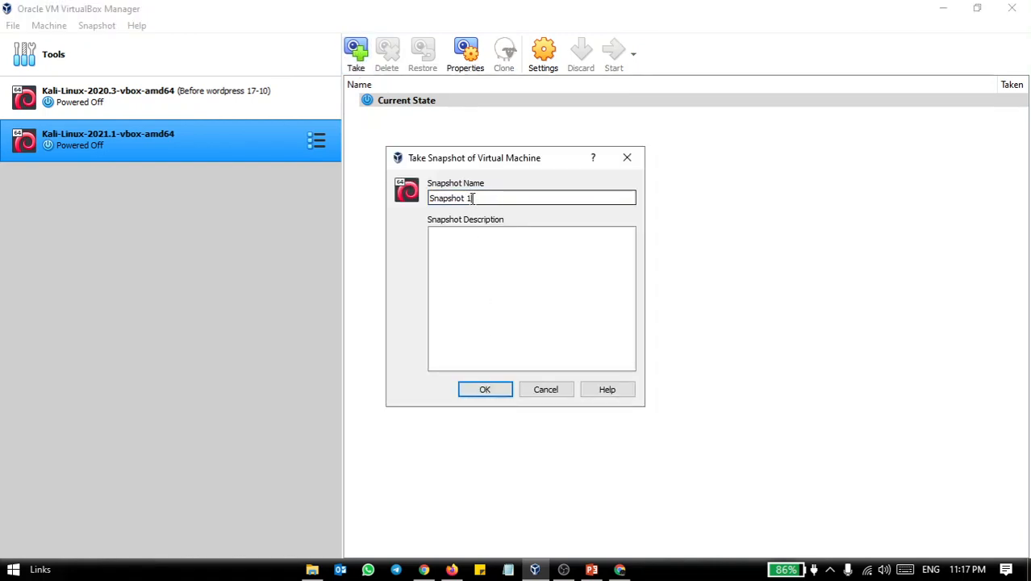
drag(473, 198, 420, 200)
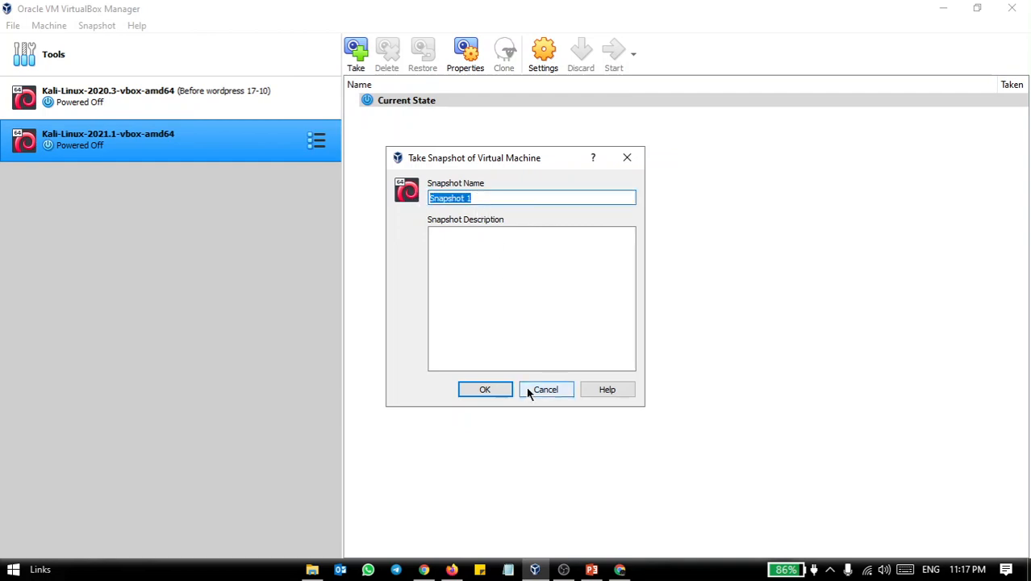
click(497, 390)
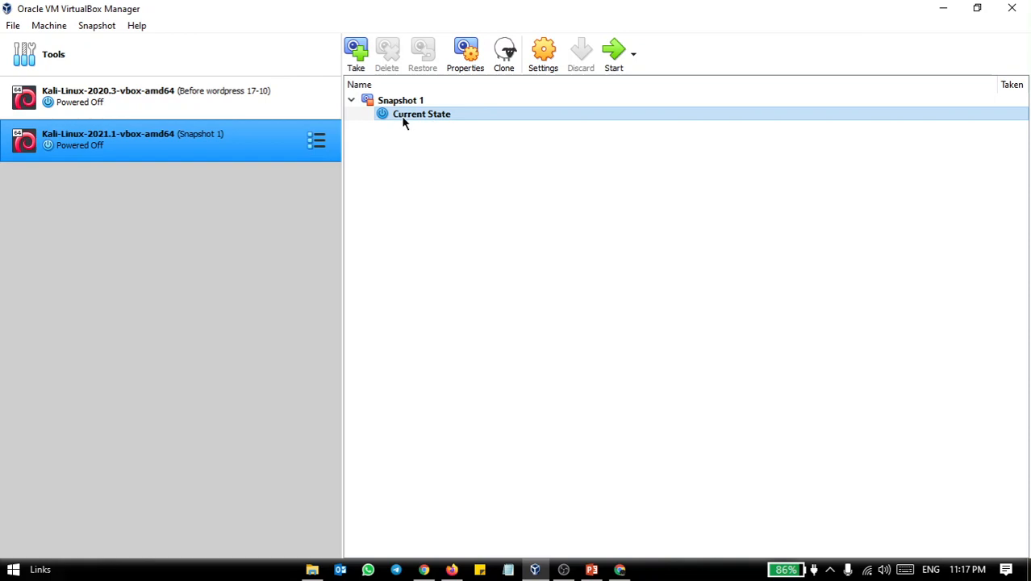
Compare the Snapshot 1 and Current State entries, and restore the virtual machine to Snapshot 1
click(393, 101)
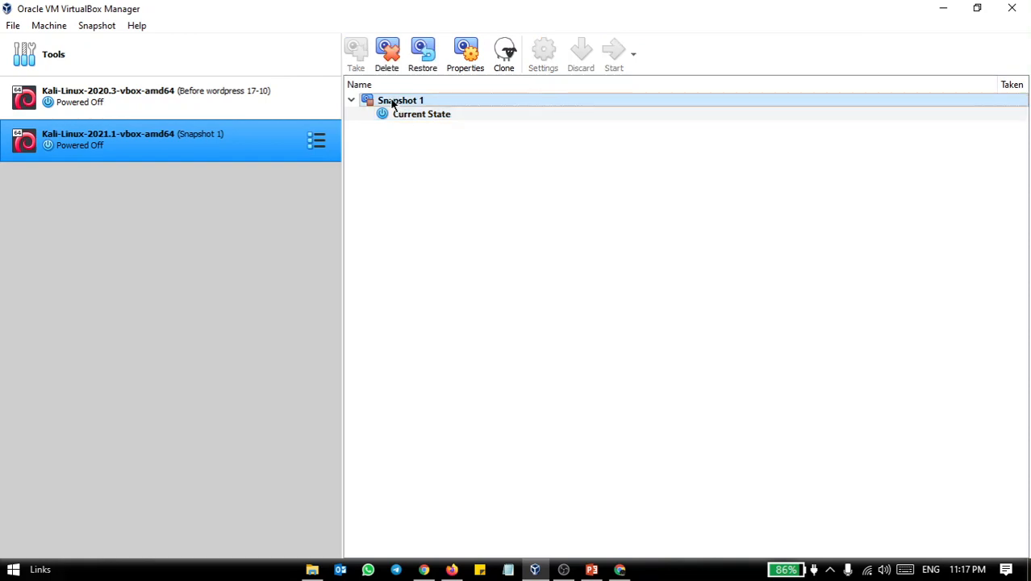
click(401, 119)
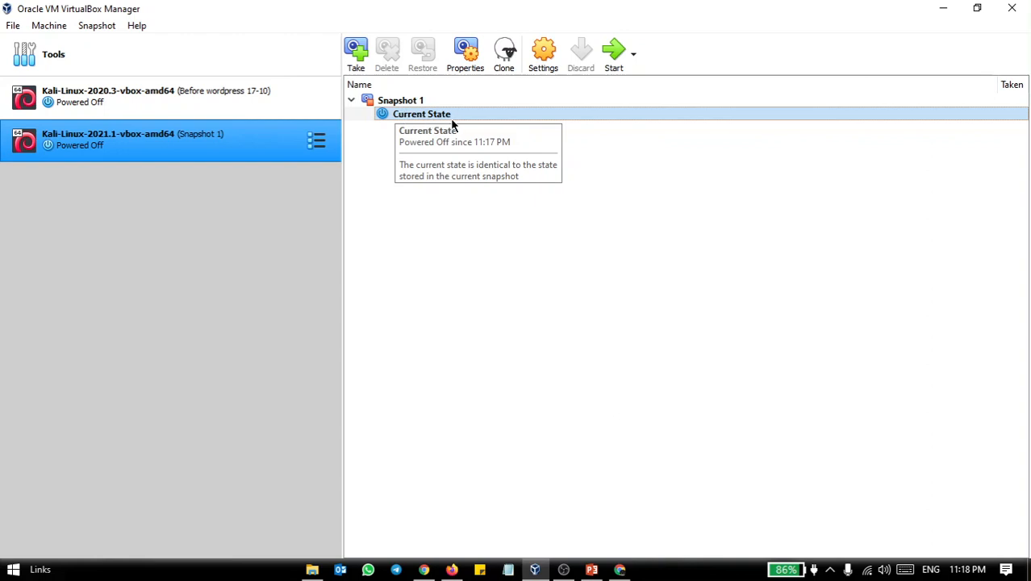
click(388, 101)
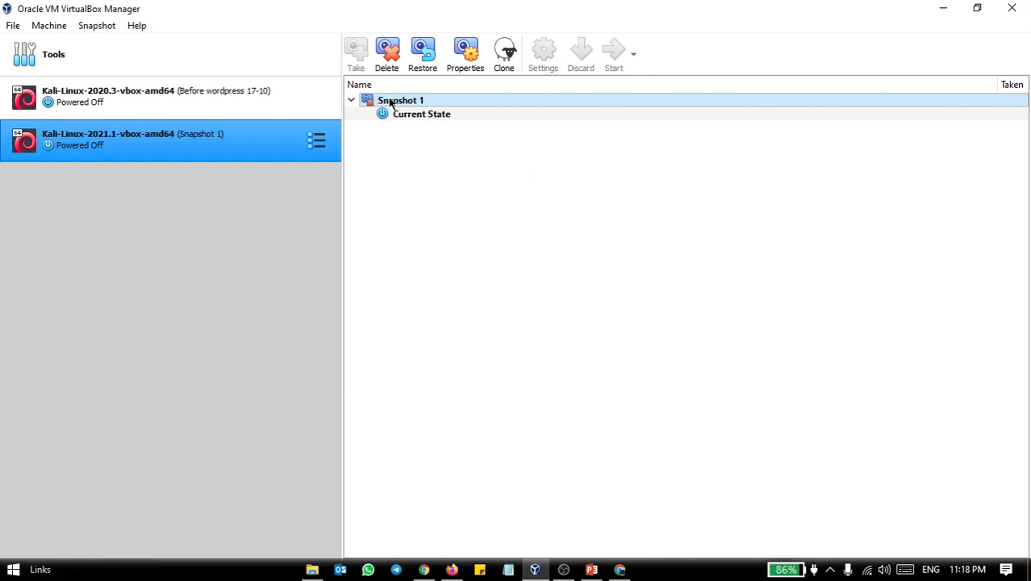
click(423, 54)
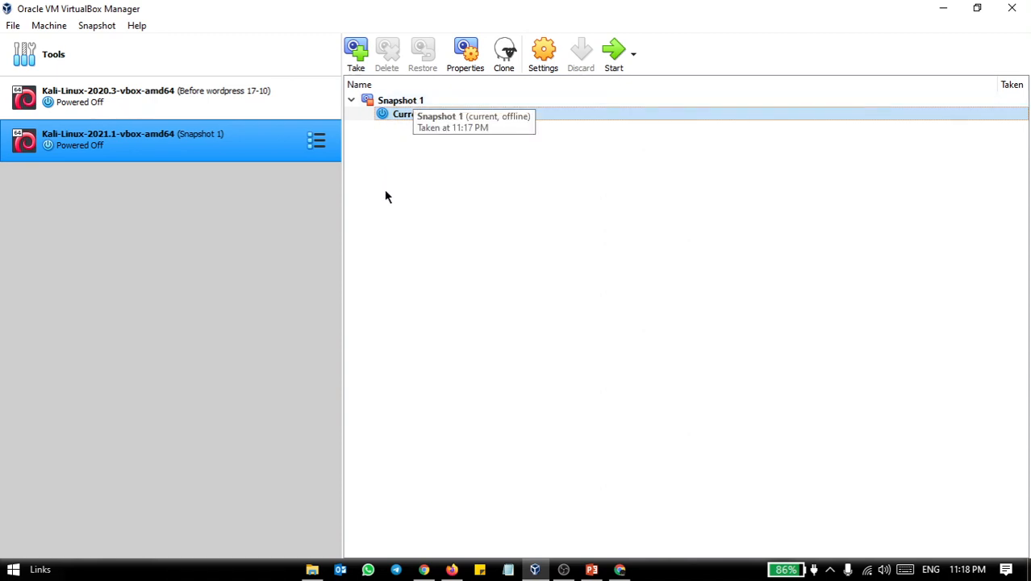
Look at the current state's snapshot properties and the view options available for the Kali-Linux-2021.1-vbox-amd64 machine
click(473, 53)
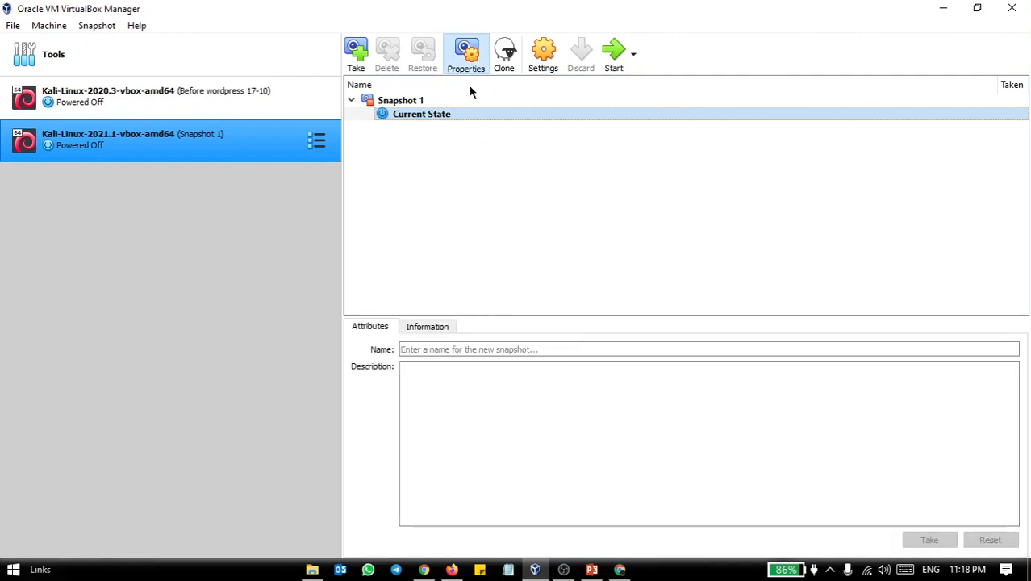
click(453, 54)
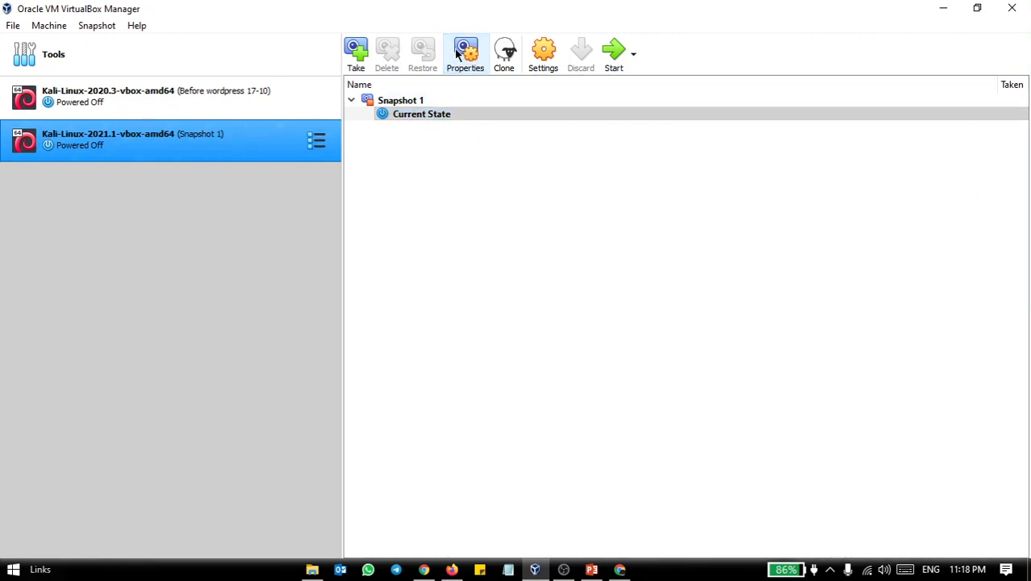
click(317, 142)
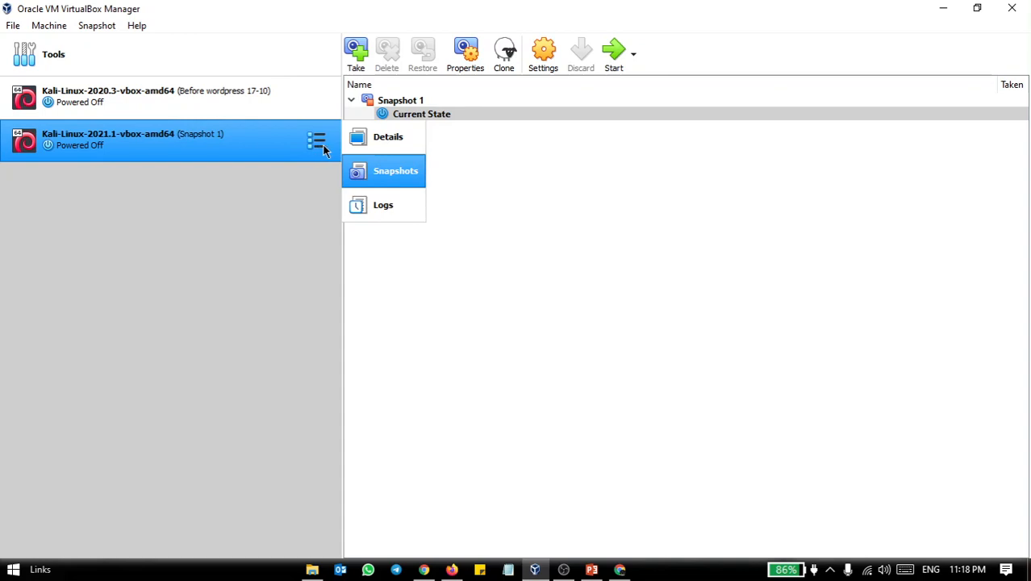
click(578, 143)
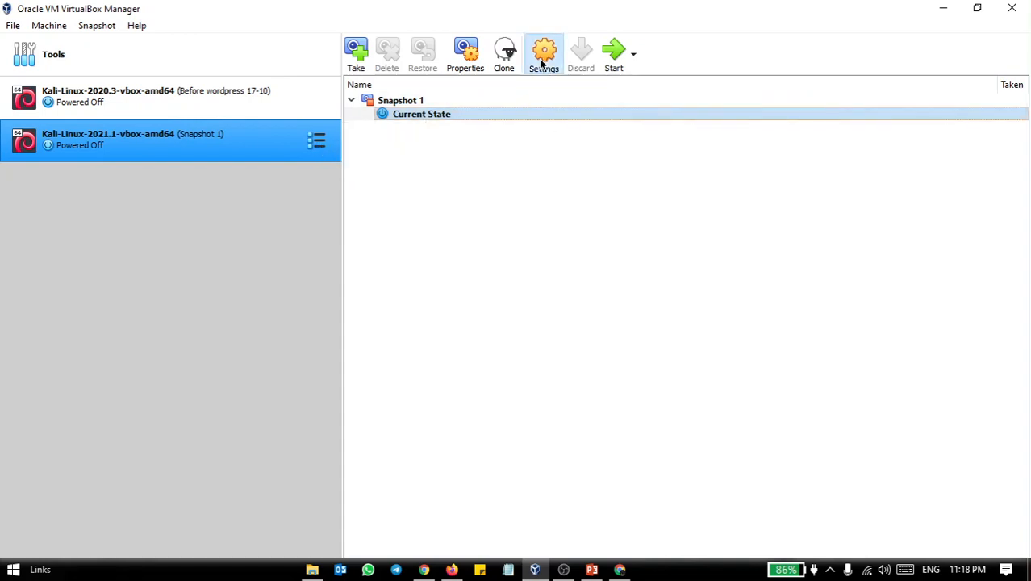
Open the Kali 2021.1 machine's settings and review its general options, including advanced, description and disk encryption
click(542, 58)
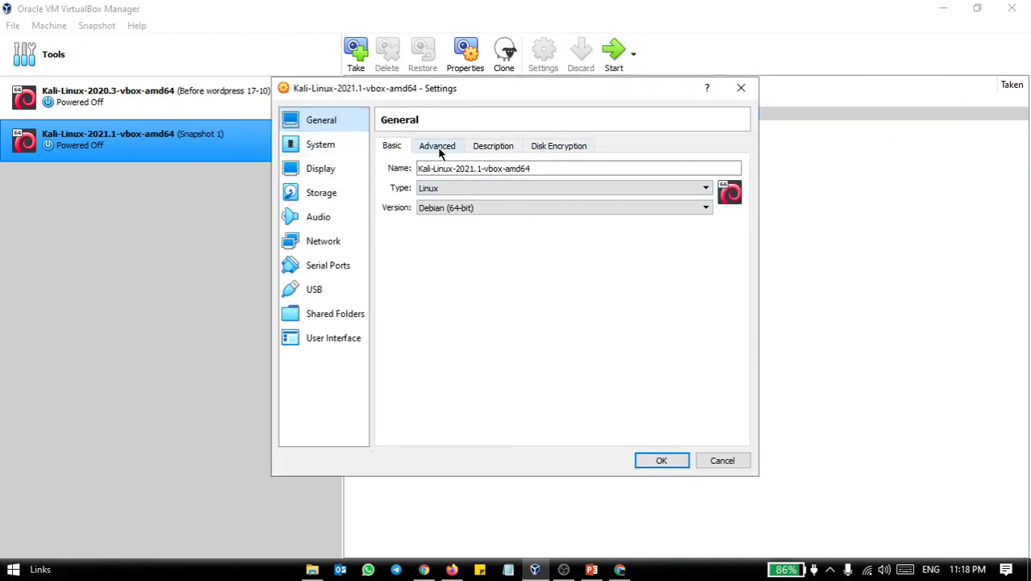
click(433, 149)
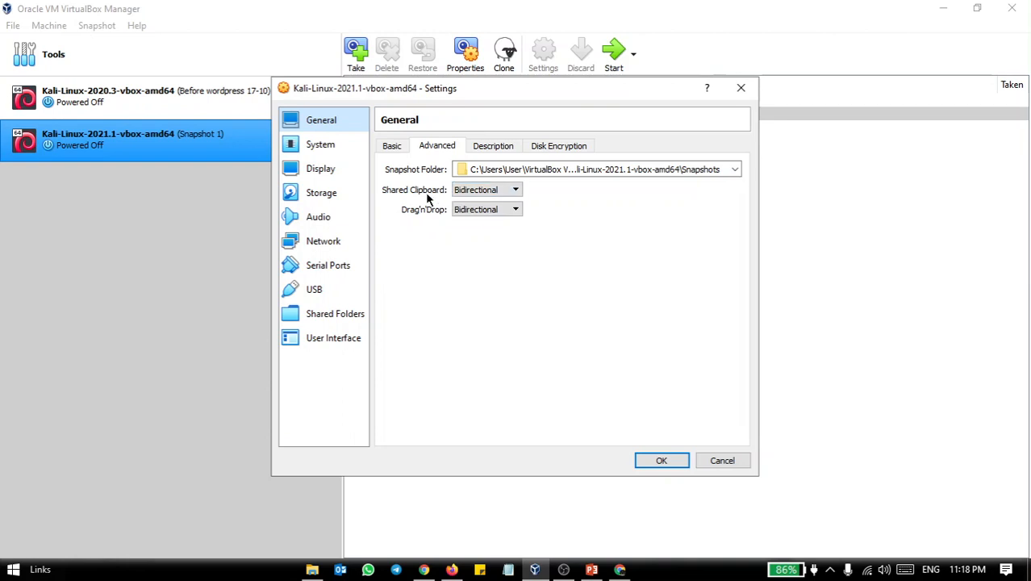
click(493, 151)
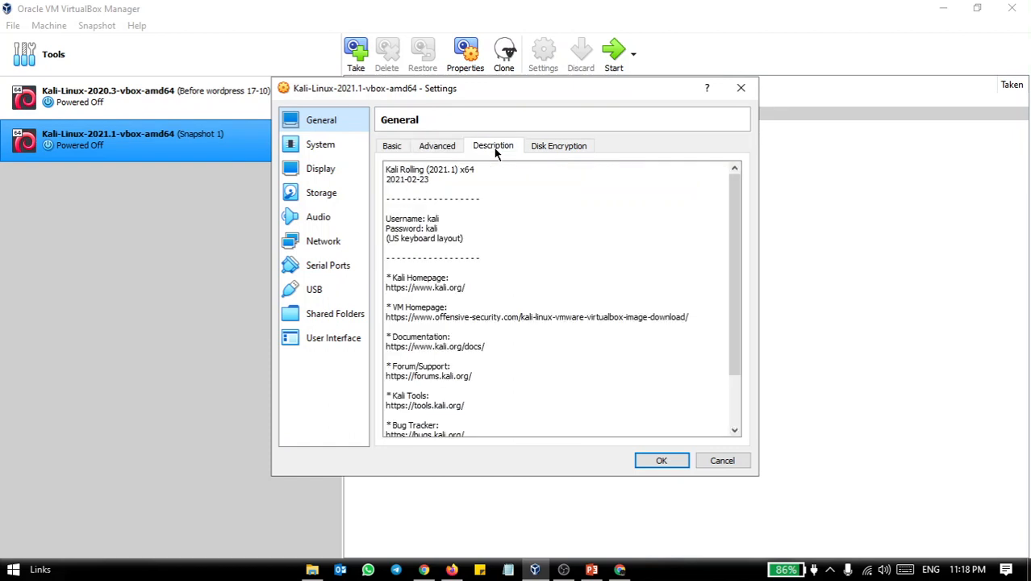
click(562, 149)
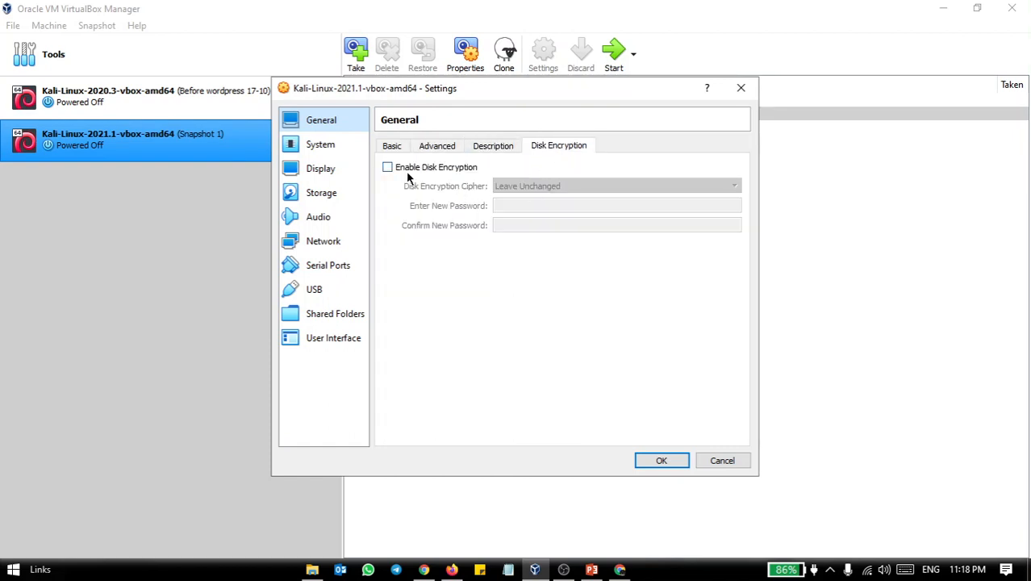
Set the virtual machine's base memory to 3212 MB and check its processor and acceleration settings
click(318, 150)
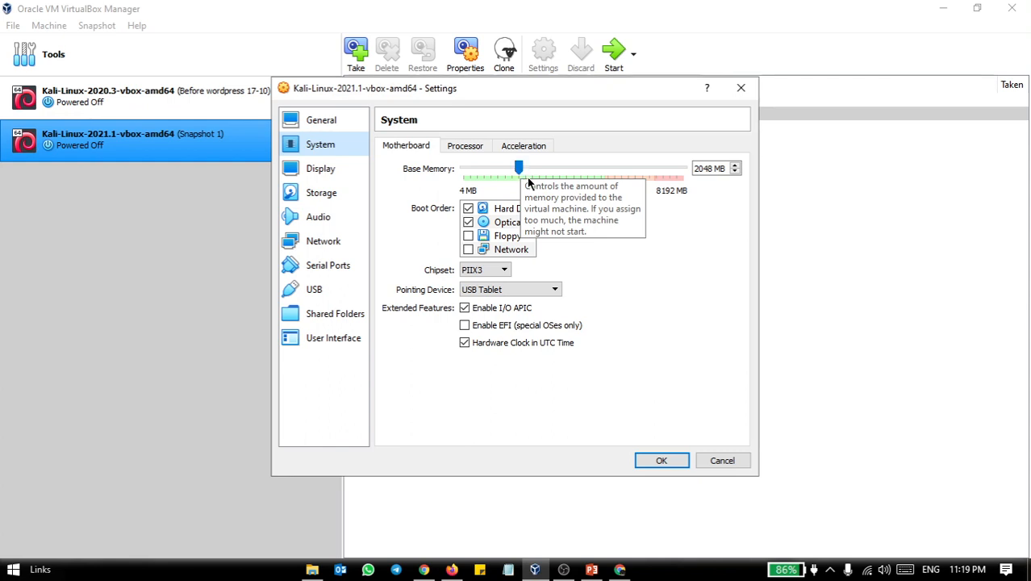
drag(520, 167, 551, 171)
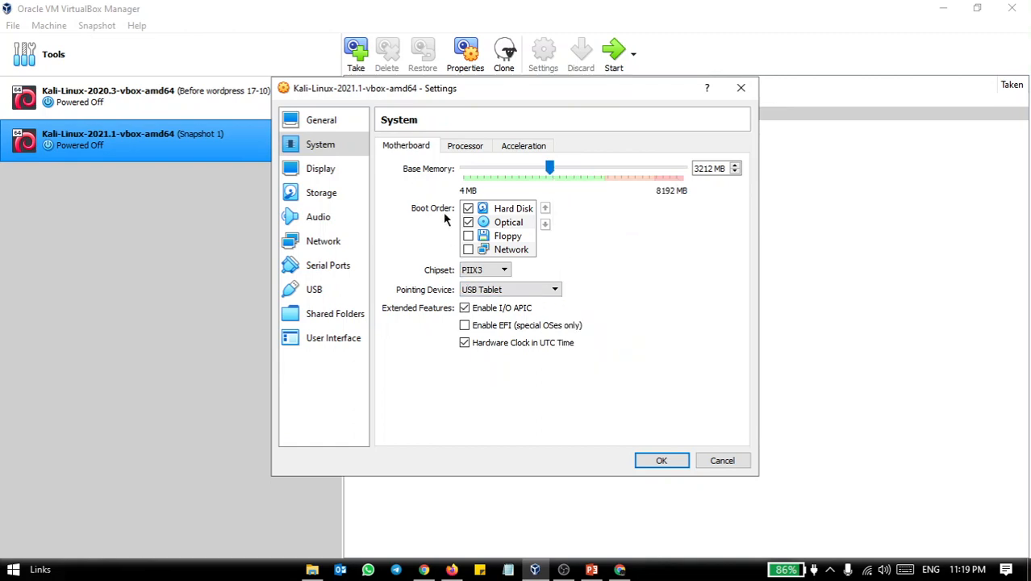
click(465, 145)
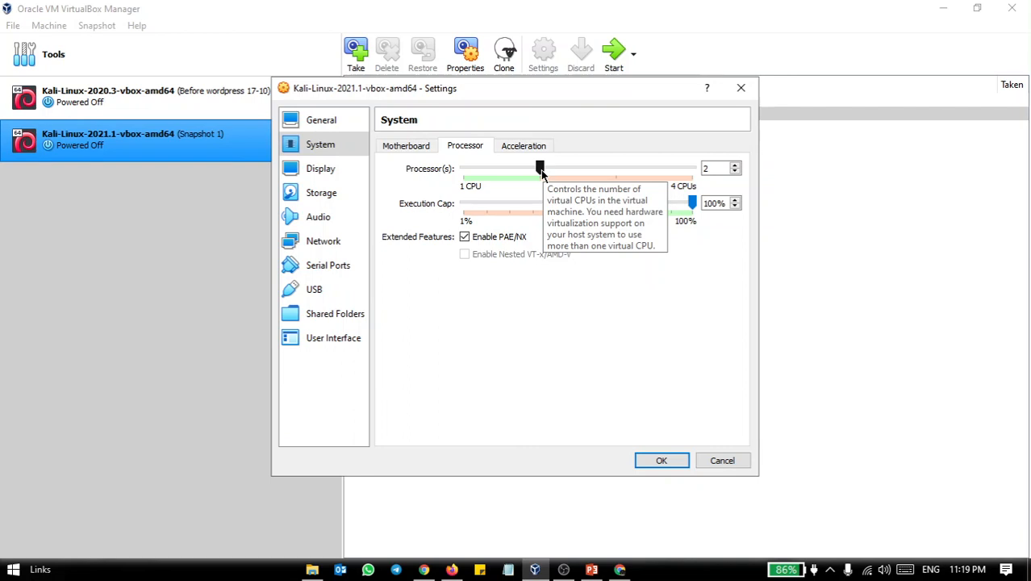
click(518, 147)
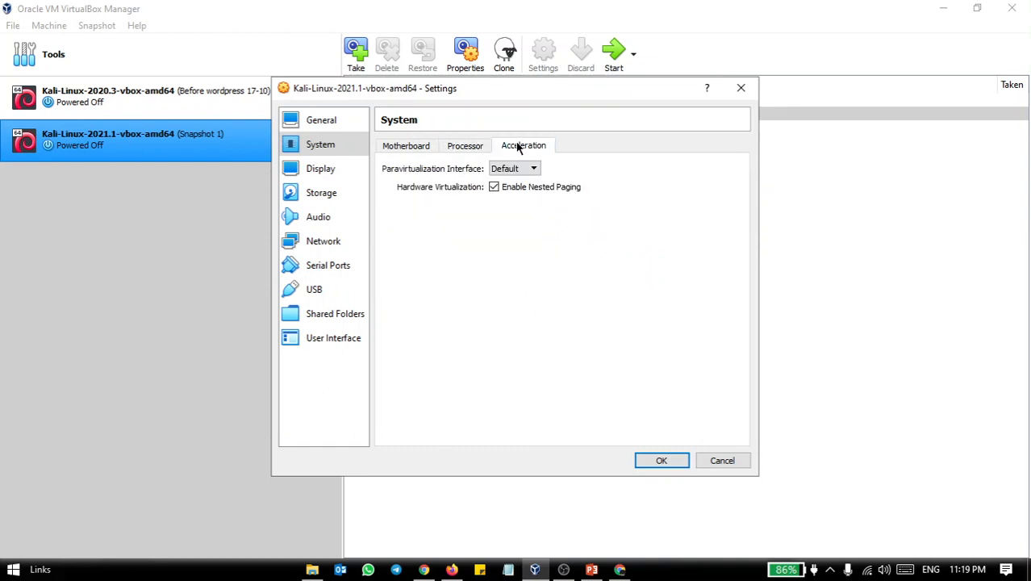
click(478, 147)
click(408, 148)
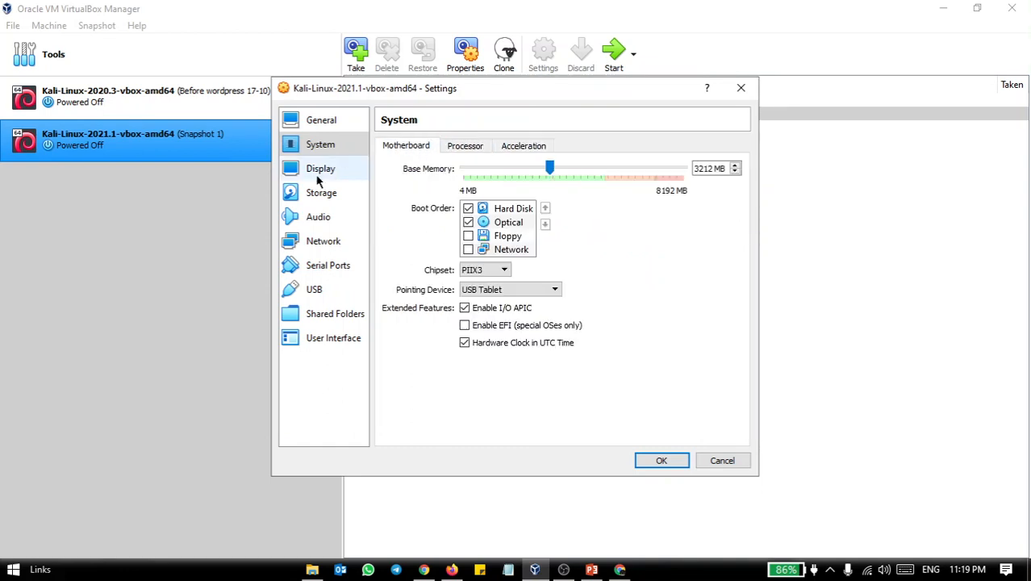
Review the display, storage and audio settings and the attachment options of network Adapter 1
click(318, 173)
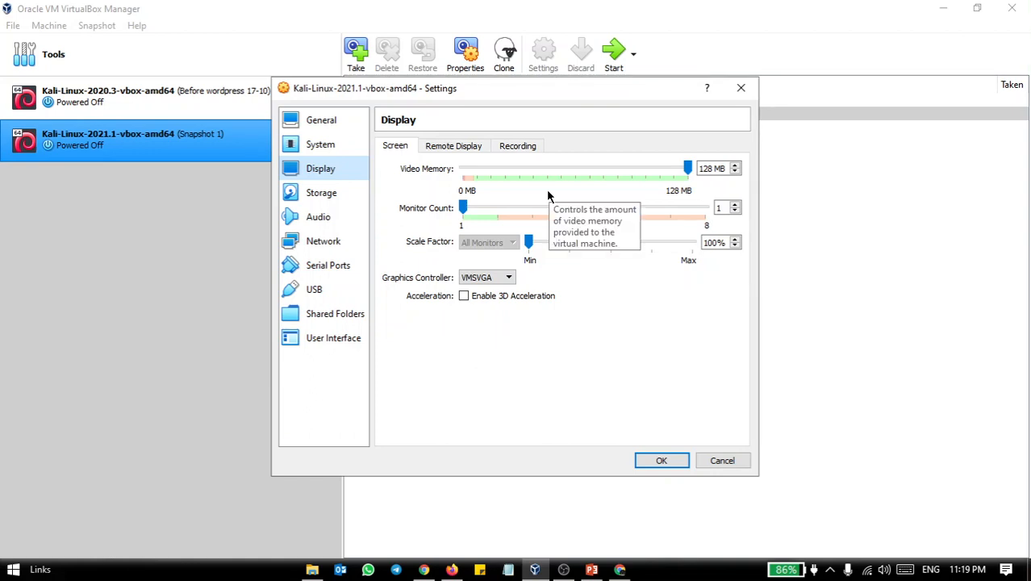
click(305, 195)
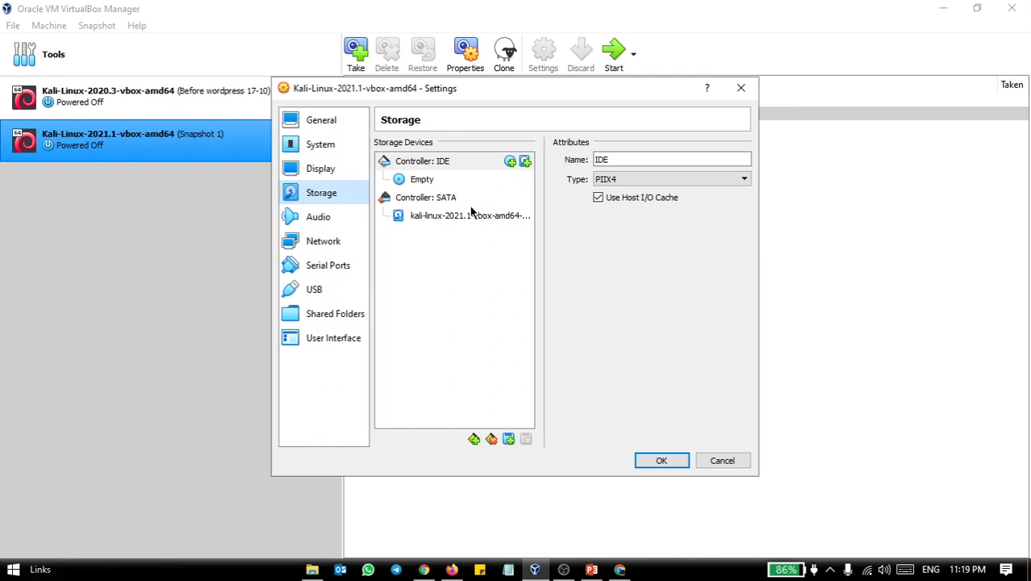
click(332, 221)
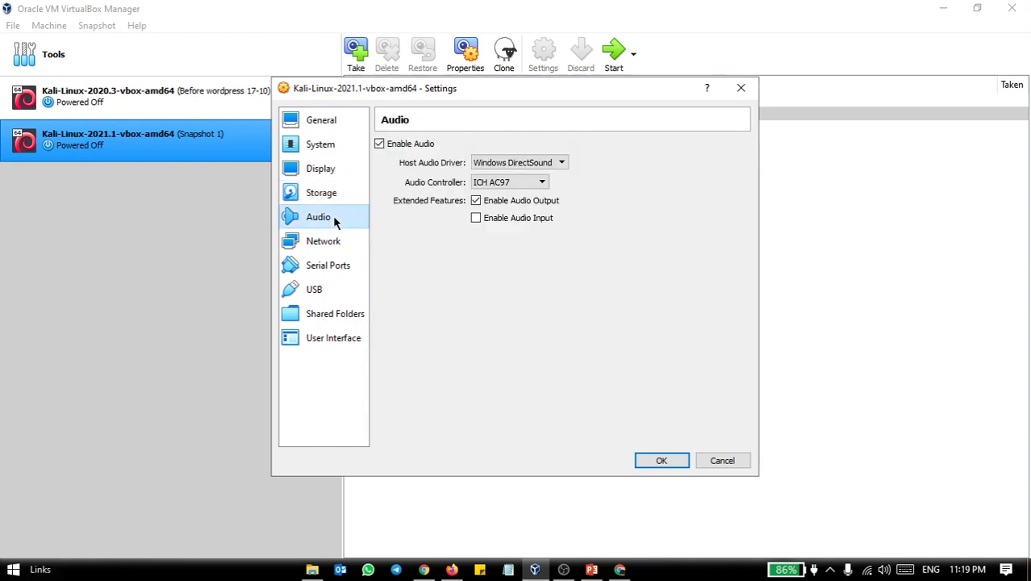
click(327, 250)
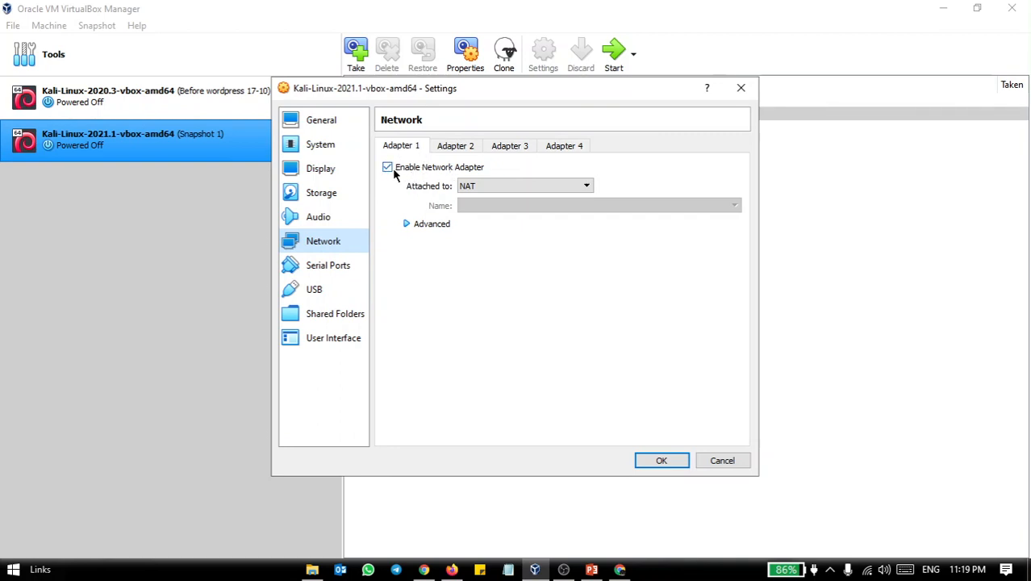
click(488, 187)
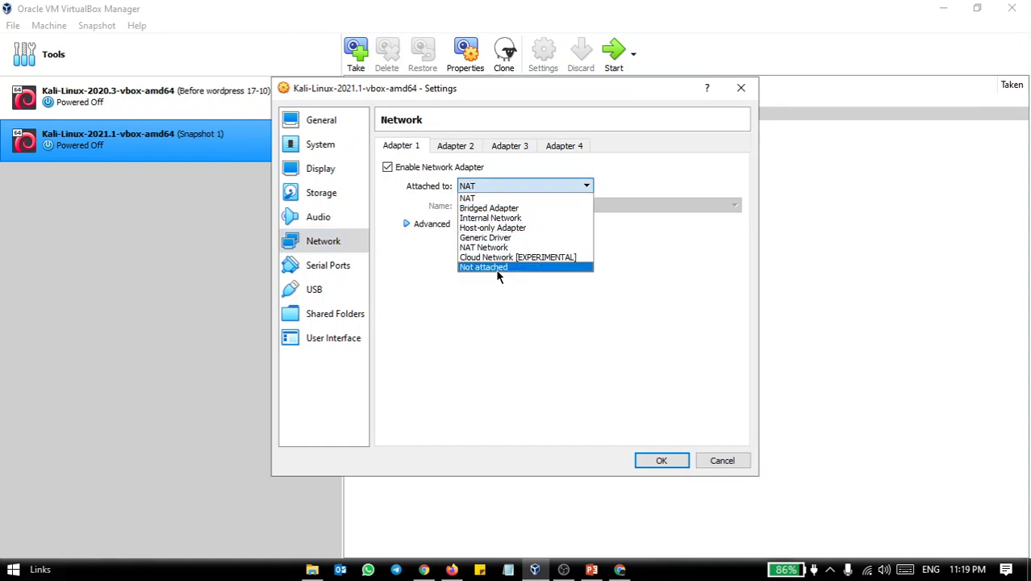
click(498, 188)
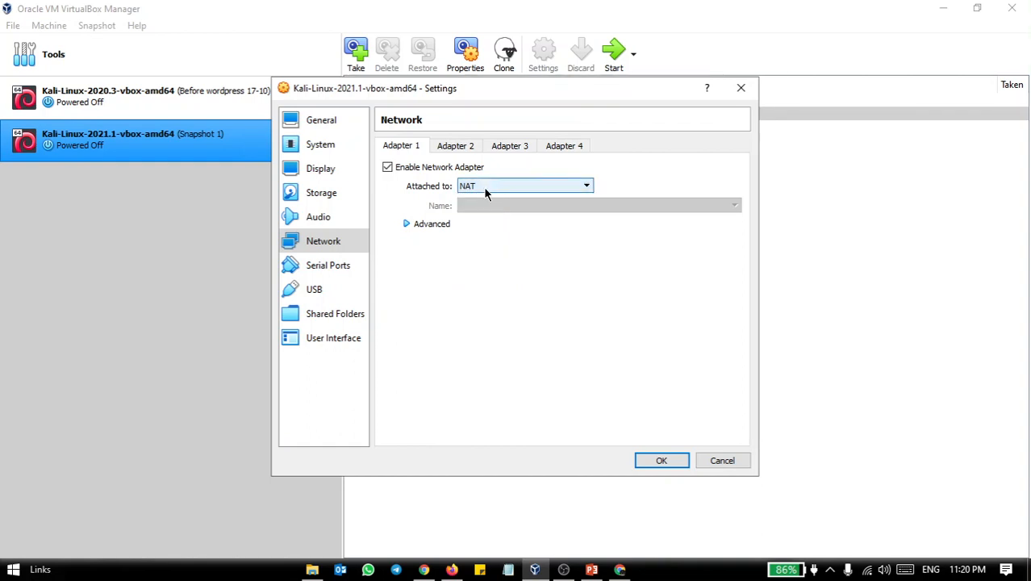
Review the virtual machine's serial port, USB, shared folder and user interface settings
click(316, 268)
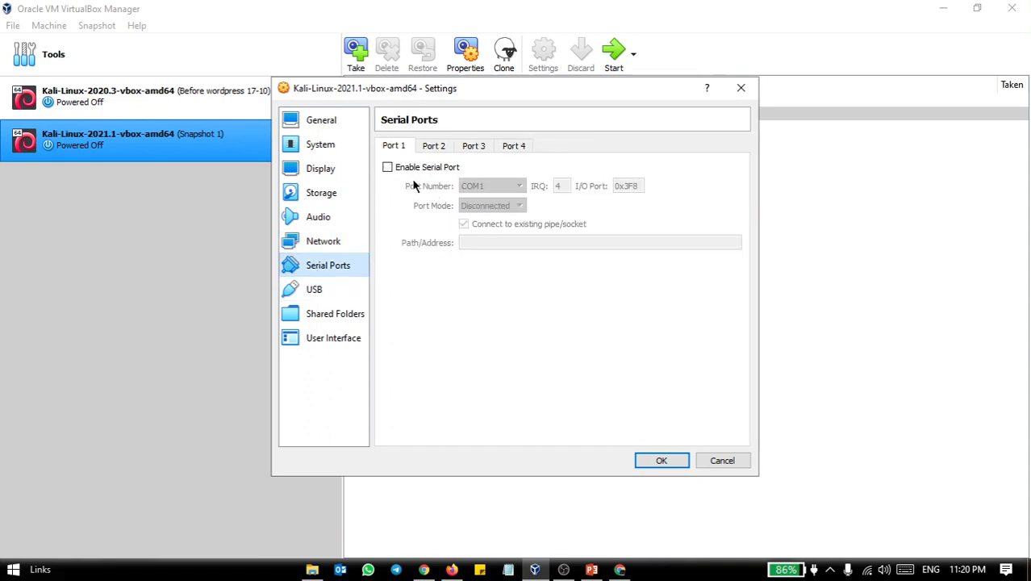
click(333, 294)
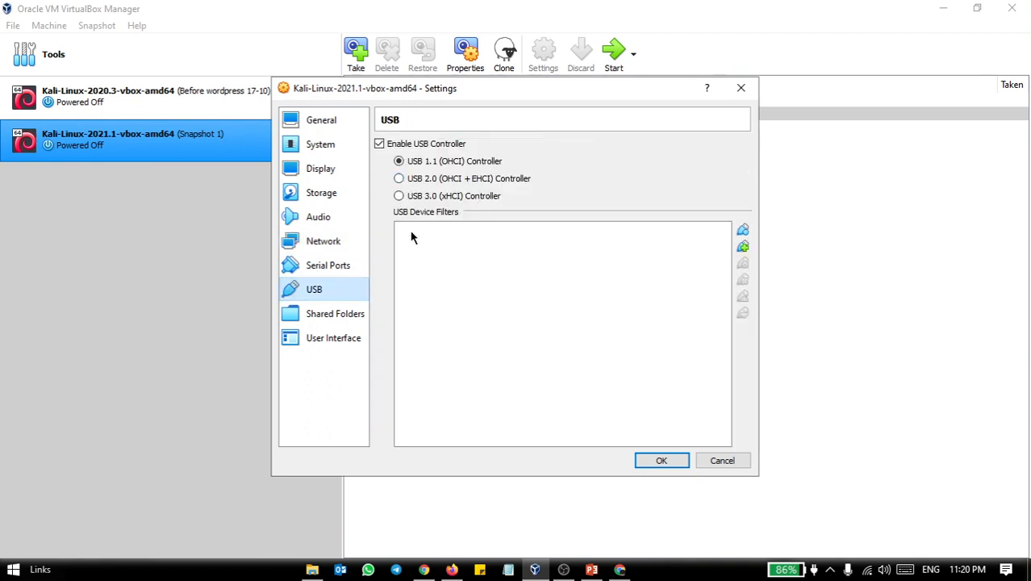
click(339, 317)
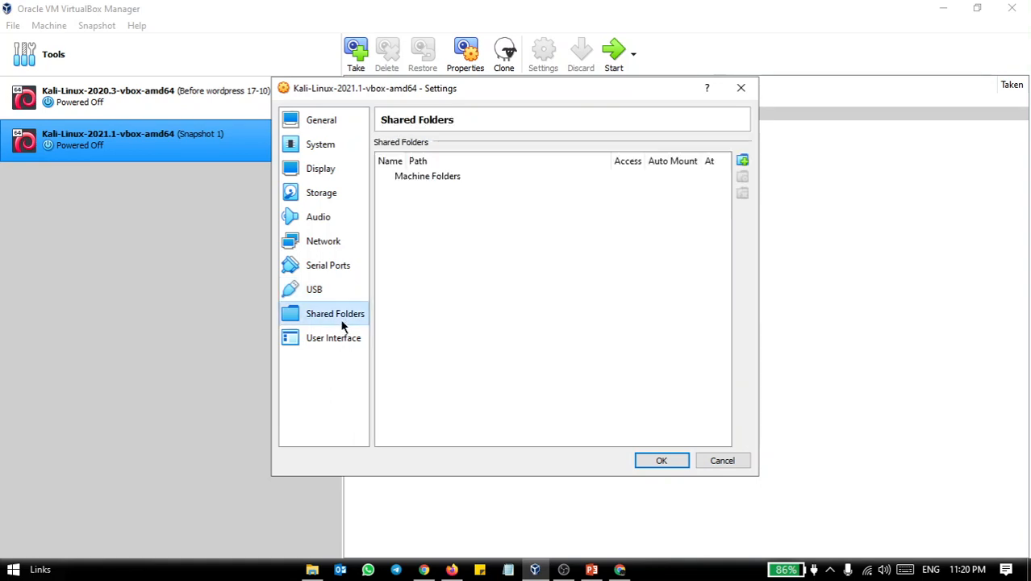
click(340, 339)
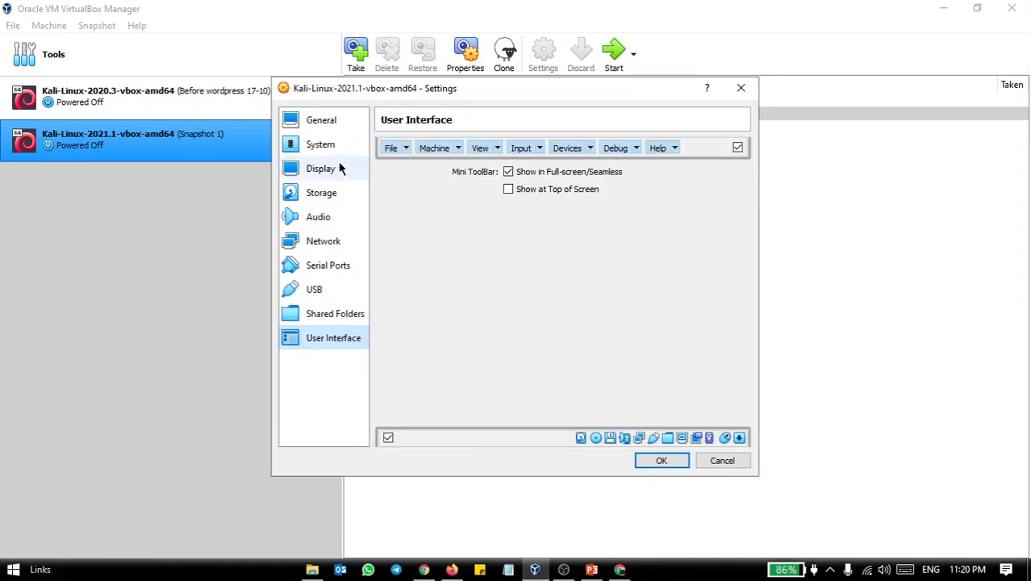
Recheck the general, system and processor settings, and close the machine's settings without saving
click(325, 121)
click(328, 145)
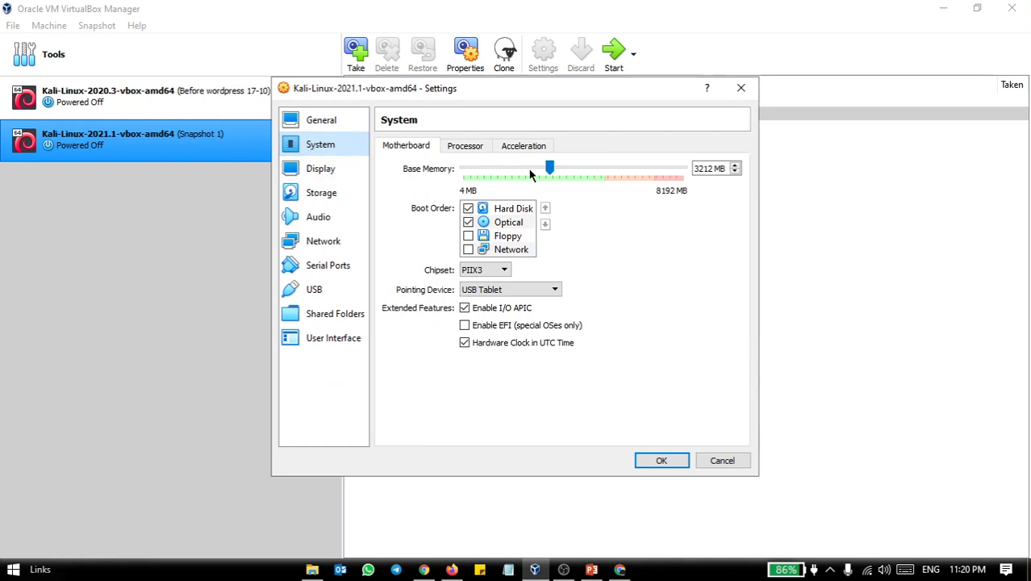
click(476, 148)
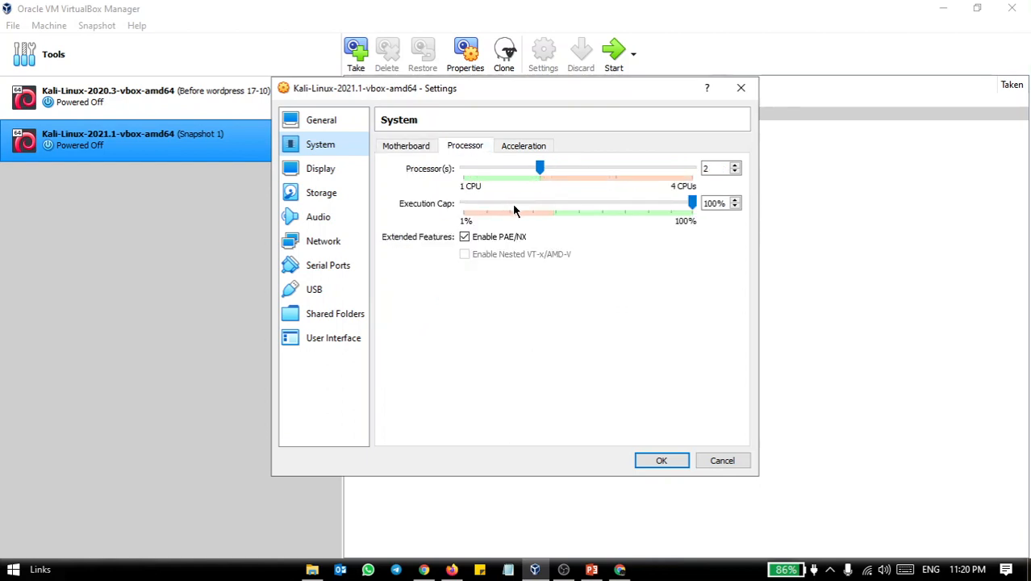
click(330, 125)
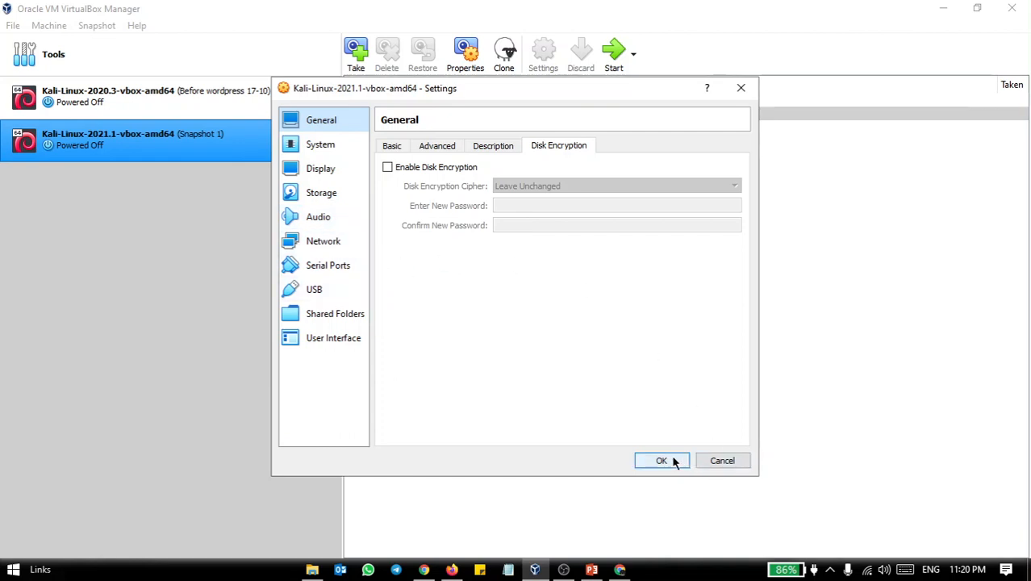
click(723, 461)
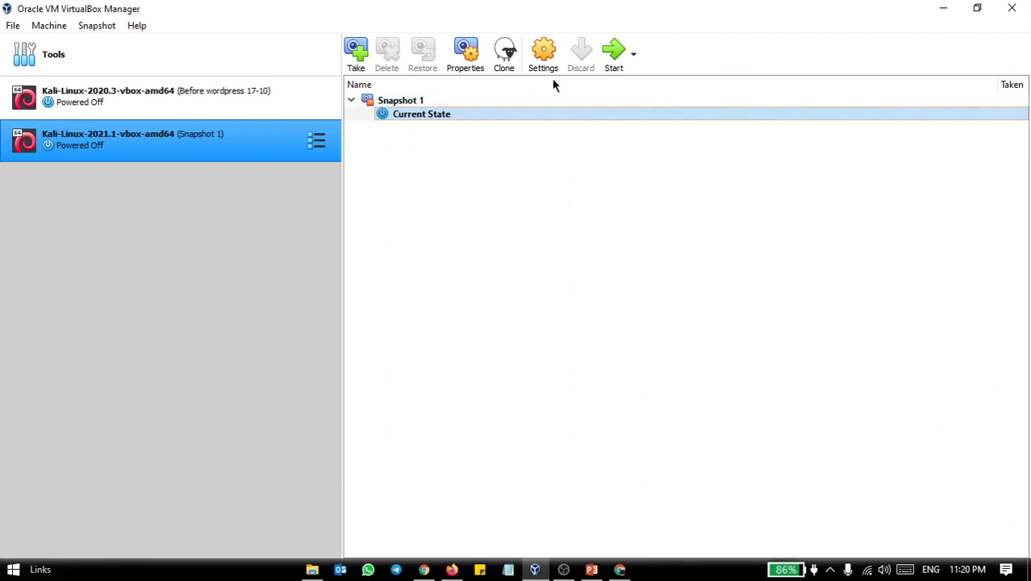
Start the Kali-Linux-2021.1-vbox-amd64 virtual machine and switch its display to full-screen mode
click(613, 52)
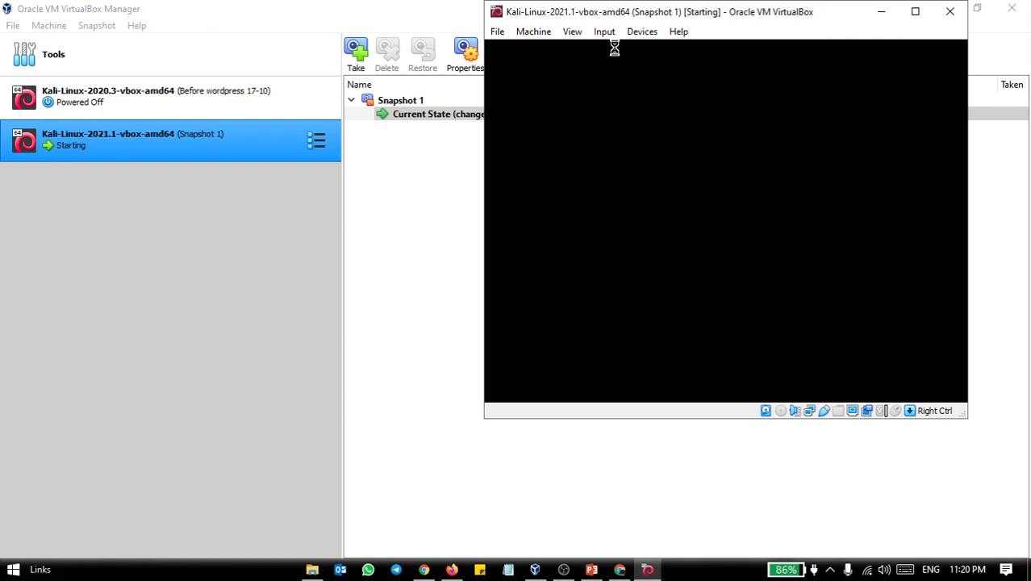
click(915, 11)
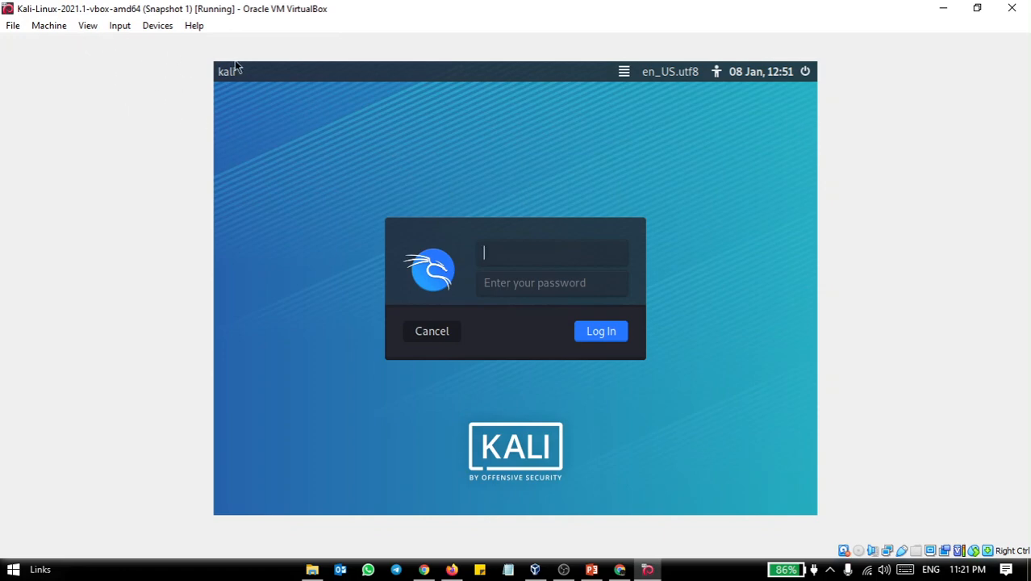
click(94, 30)
mouse_move(120, 25)
mouse_move(87, 25)
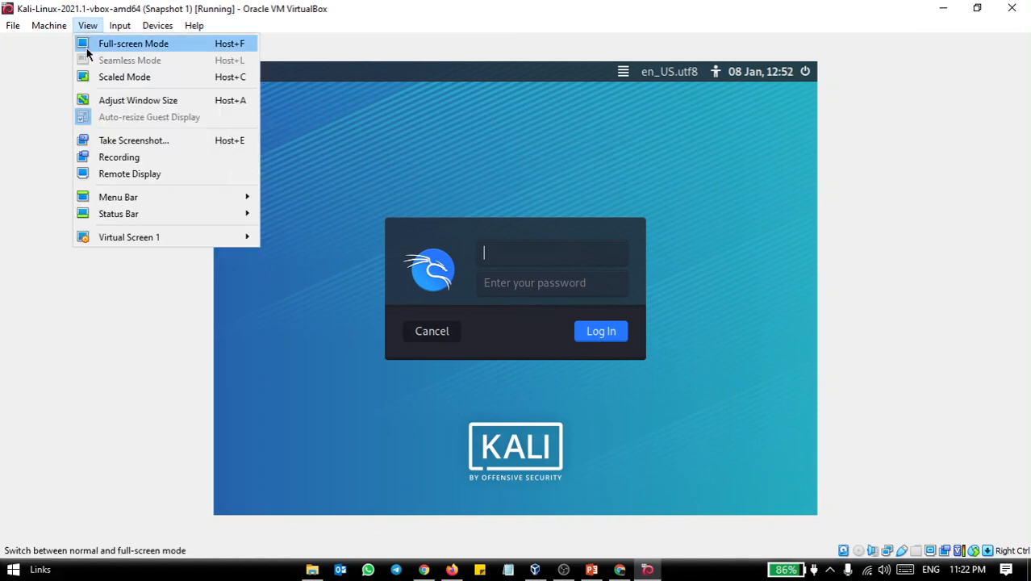
click(85, 47)
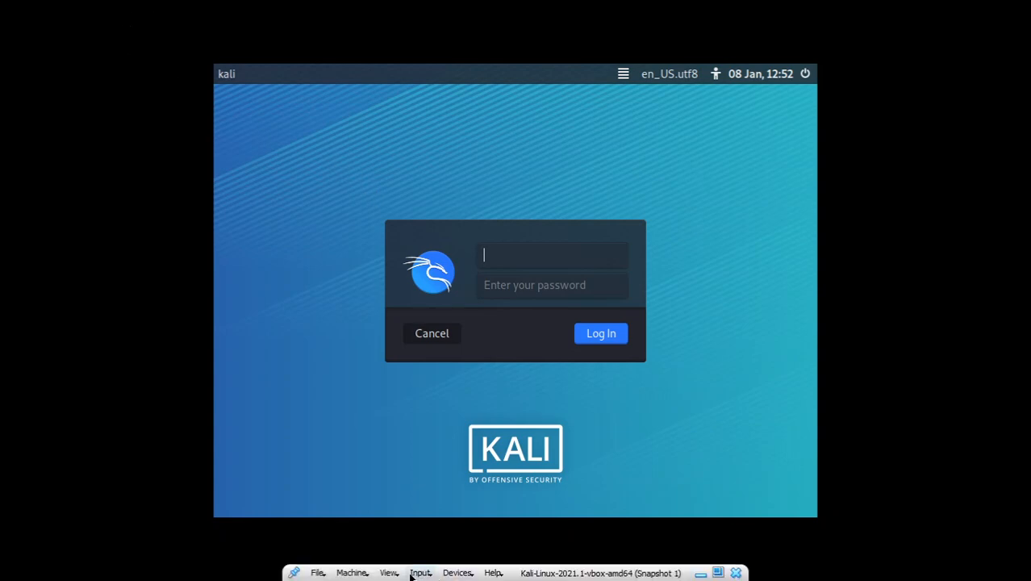
Leave full-screen mode and adjust the virtual machine's window size to fit the guest display
click(392, 575)
mouse_move(397, 575)
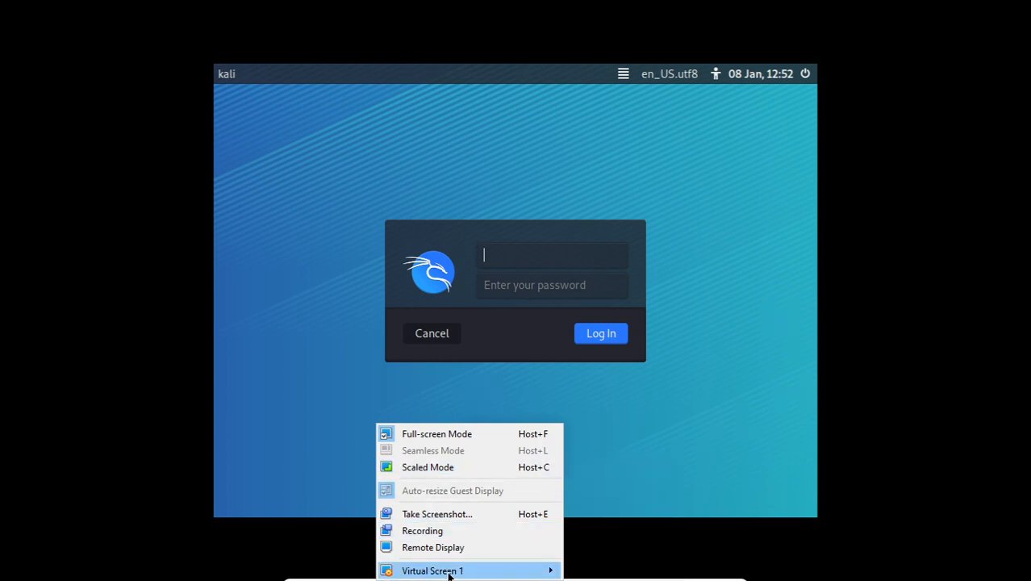
mouse_move(449, 573)
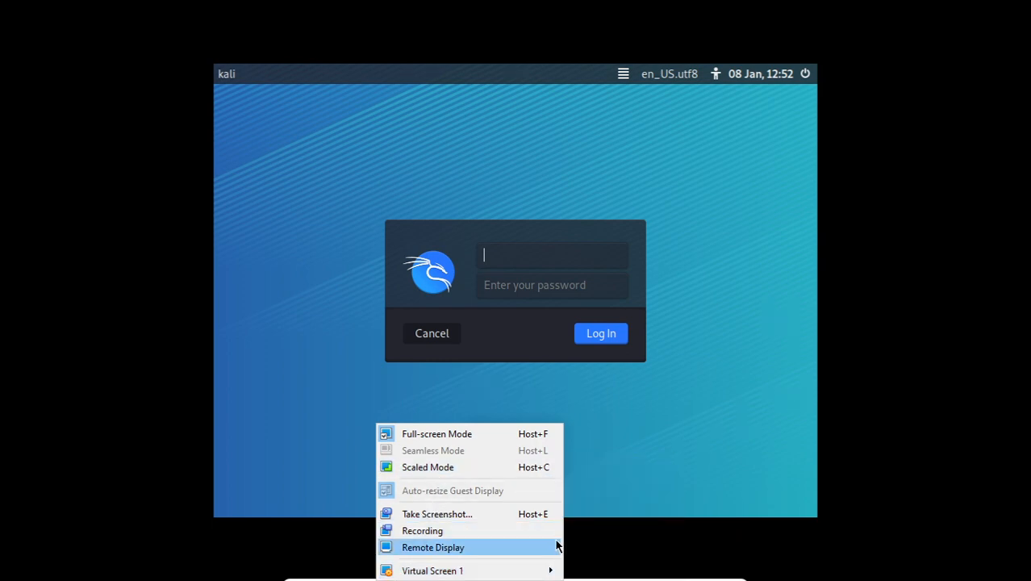
click(464, 438)
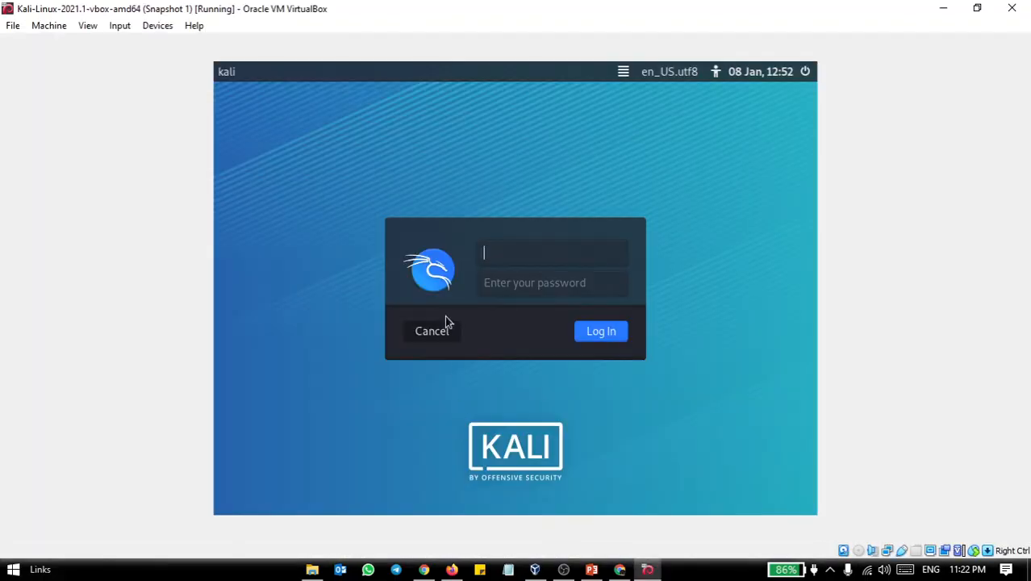
click(152, 27)
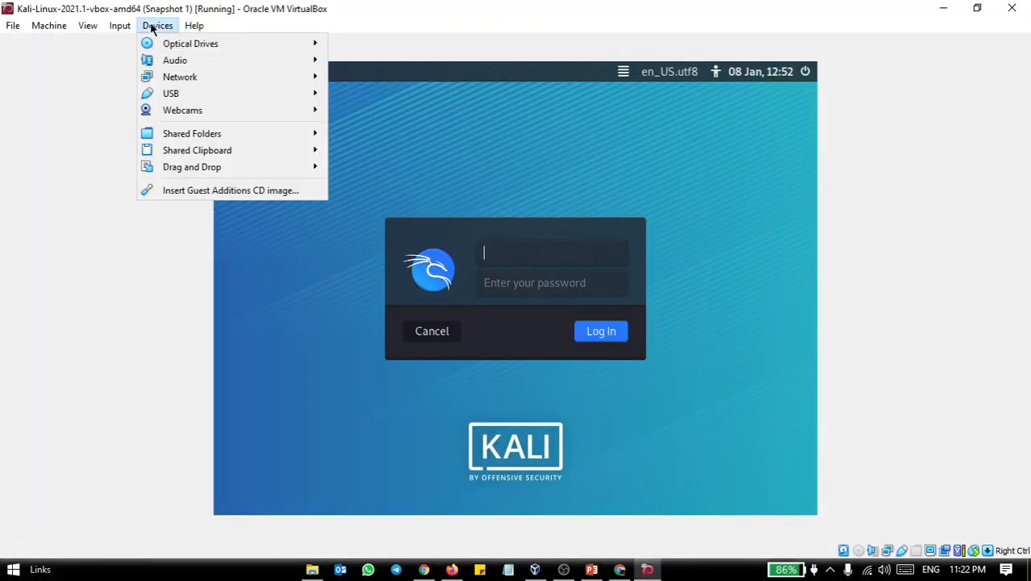
mouse_move(83, 31)
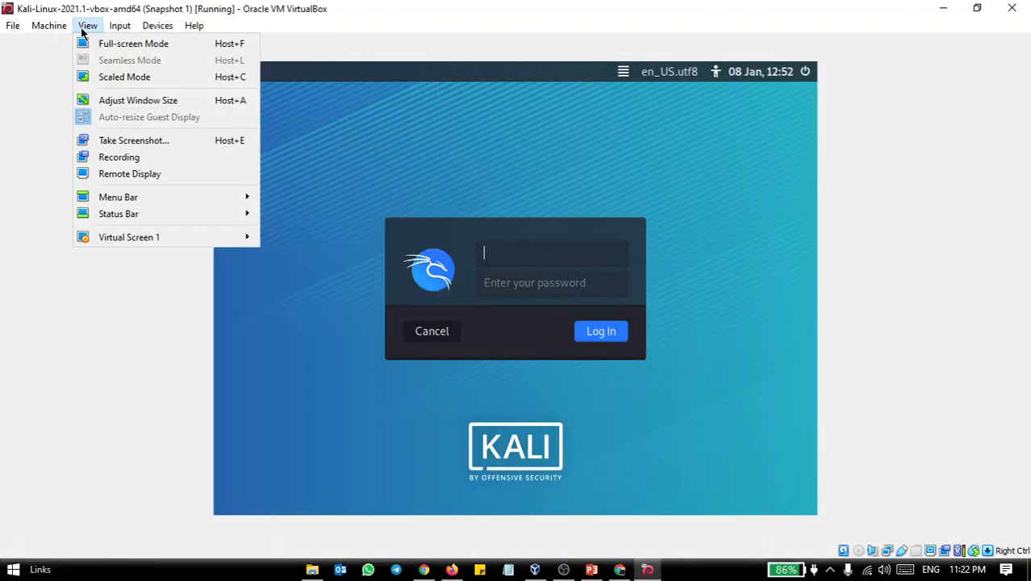
click(126, 98)
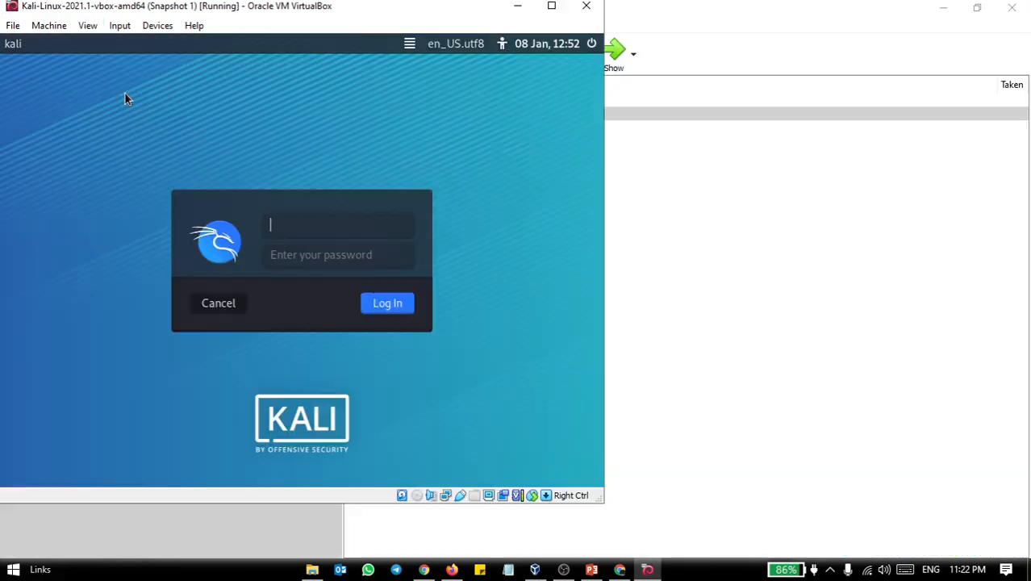
Return the virtual machine to full-screen mode and select the username field on the login screen
click(86, 26)
click(102, 43)
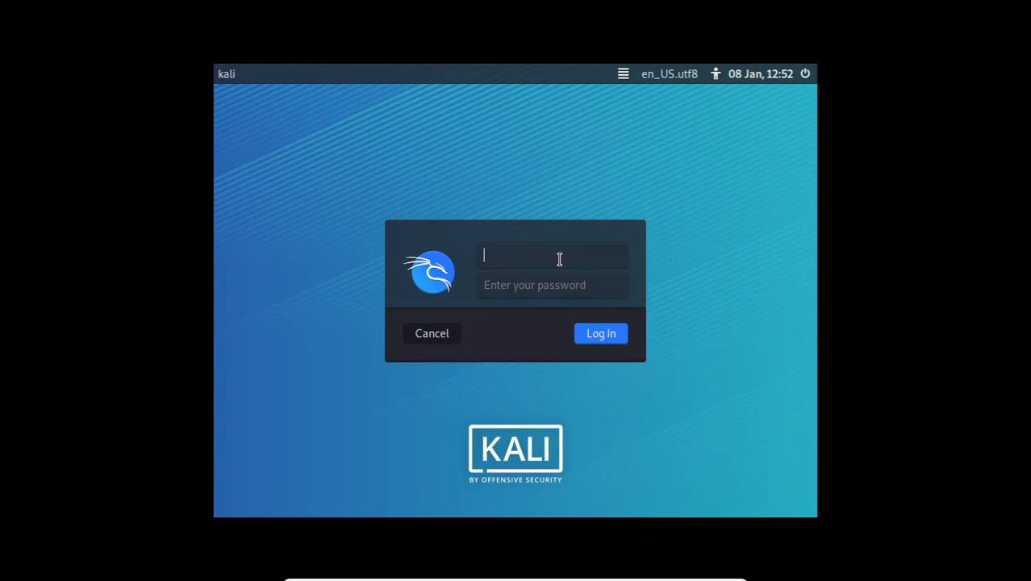
click(518, 280)
click(507, 249)
click(508, 286)
click(513, 256)
click(527, 284)
click(507, 250)
Log in to Kali Linux with the lowercase username kali and the account password
text(Kali)
key(Tab)
key(shift+Tab)
key(BackSpace)
text(kali)
key(Tab)
text(kali)
key(Return)
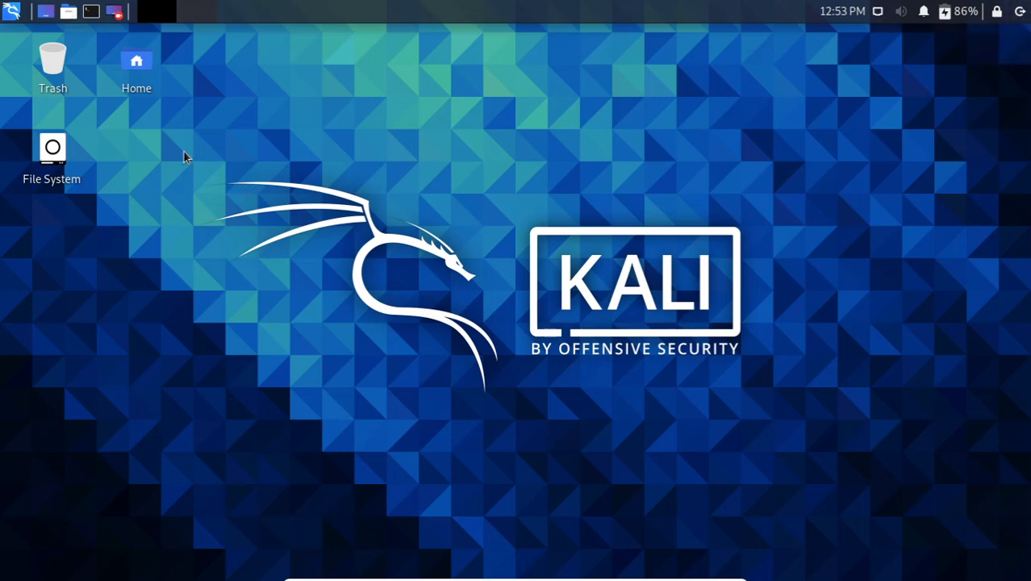
Review the tool categories listed among Kali's applications and return to the empty desktop
click(11, 11)
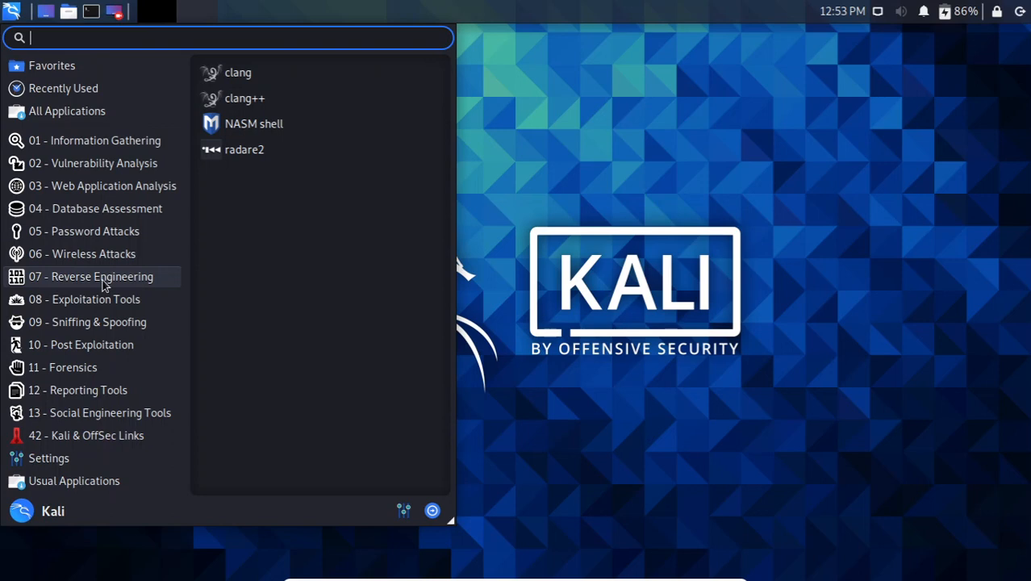
click(557, 185)
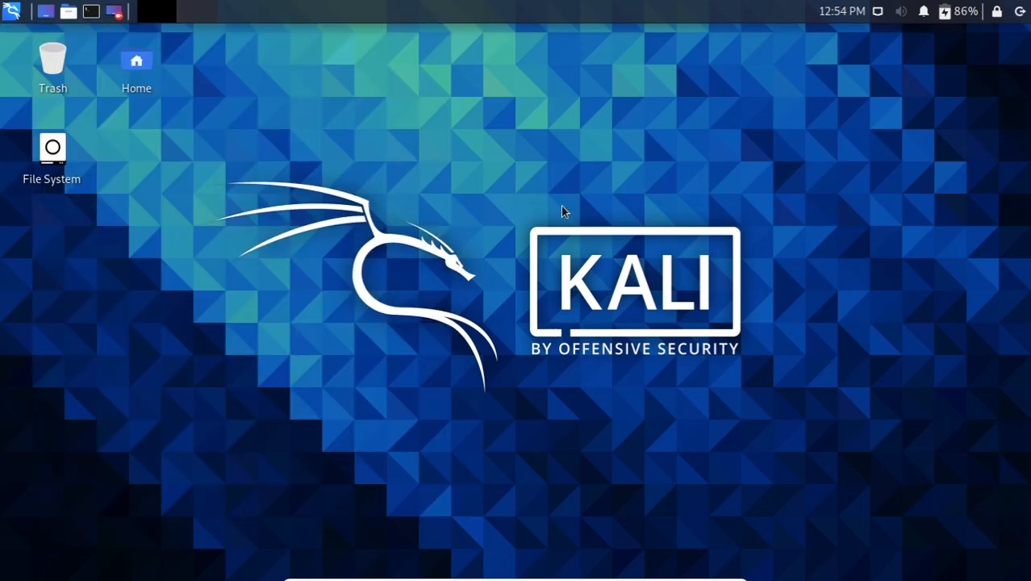
Leave full-screen mode, switch to the Kali Installatipn presentation in PowerPoint and start its slide show from slide 10
key(ctrl+f)
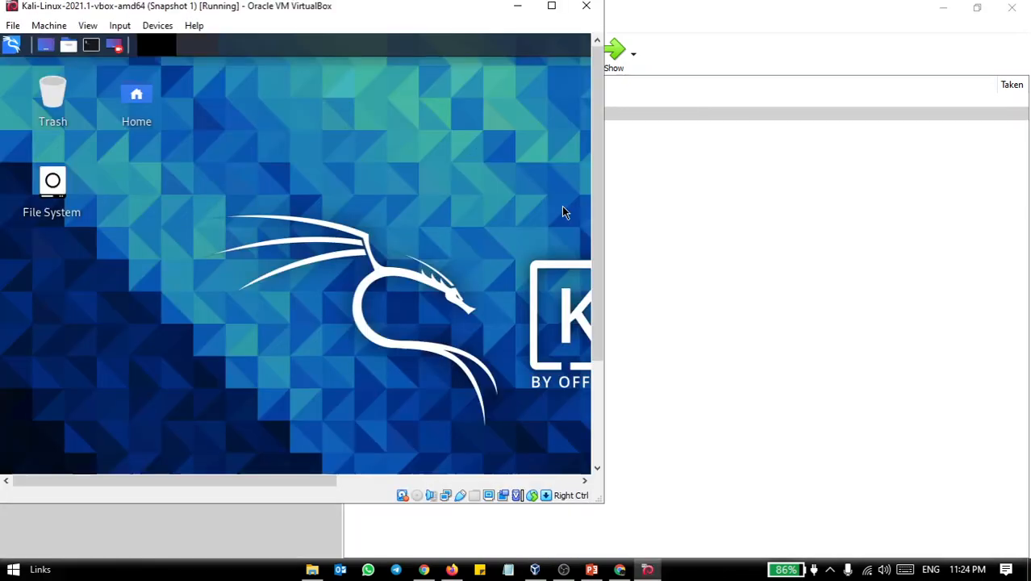
click(942, 10)
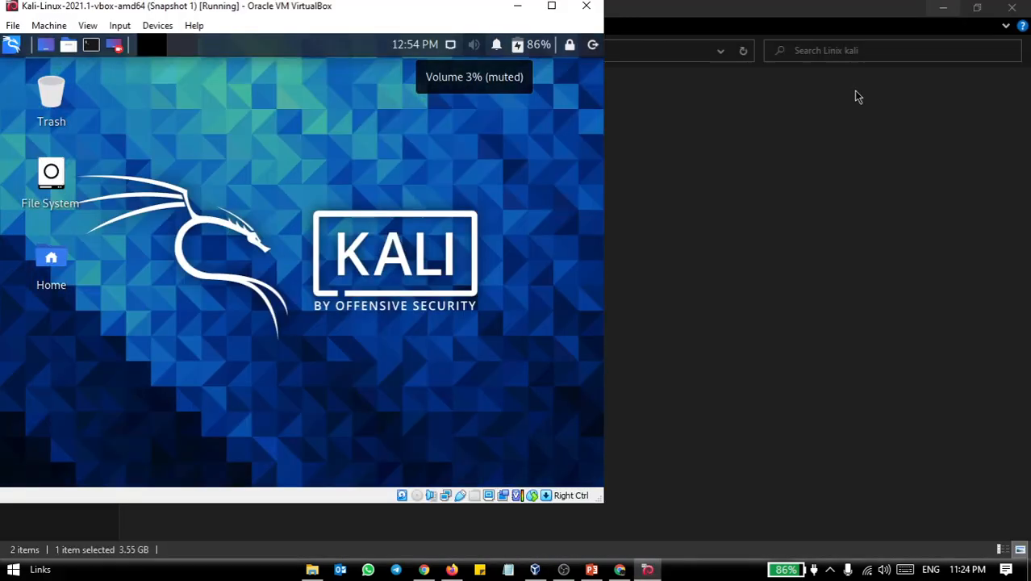
click(592, 570)
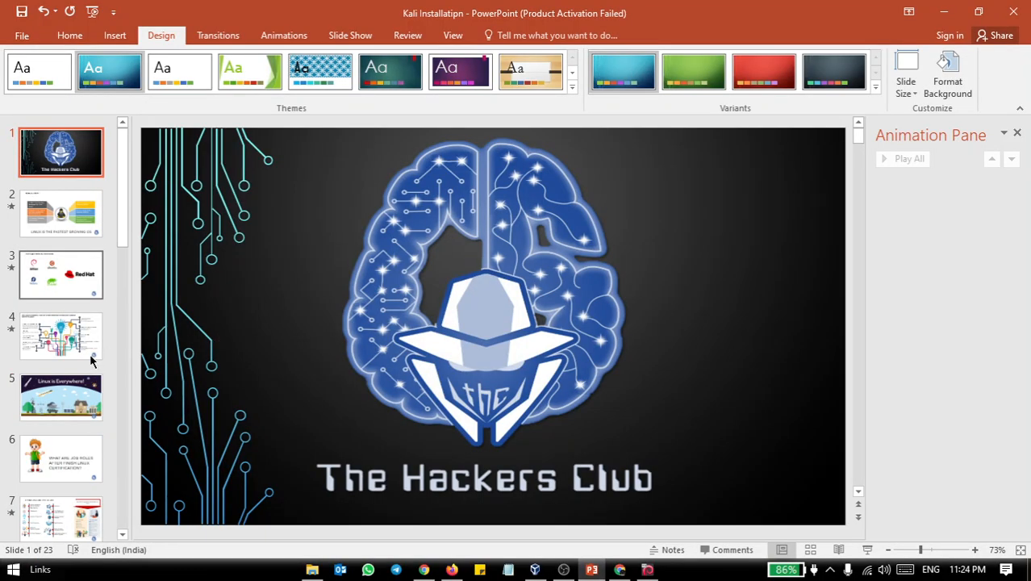
scroll(91, 359, down, 3)
scroll(90, 363, down, 2)
click(81, 426)
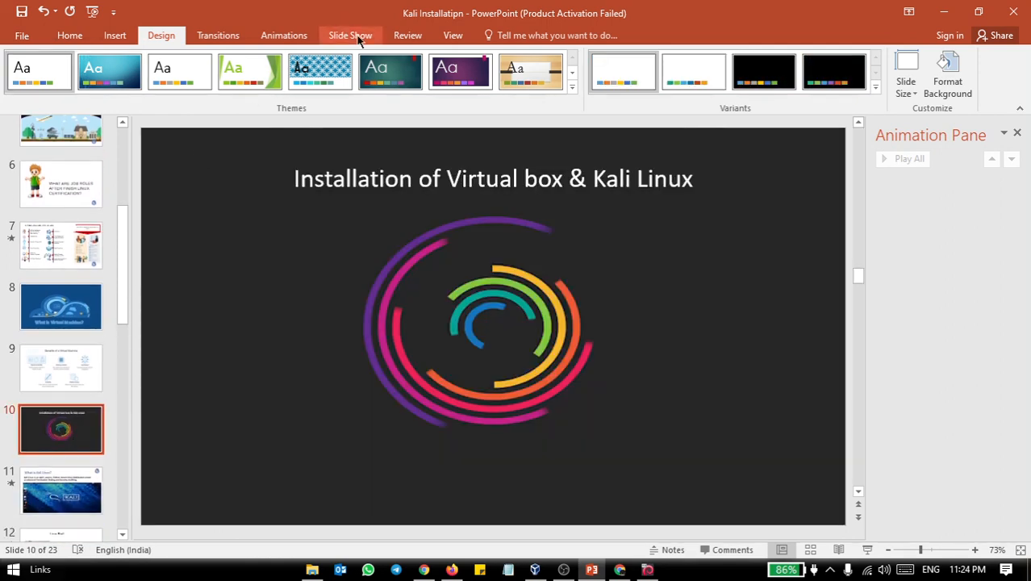
click(349, 36)
click(75, 73)
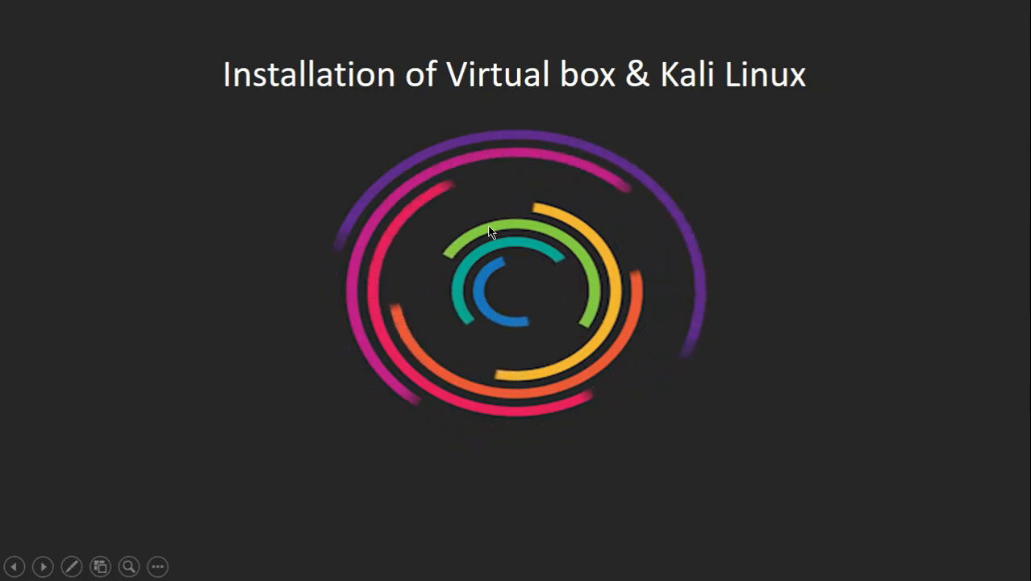
Advance the slide show through the "What is Kali Linux?" slide to the "Linux Shell" slide
key(Right)
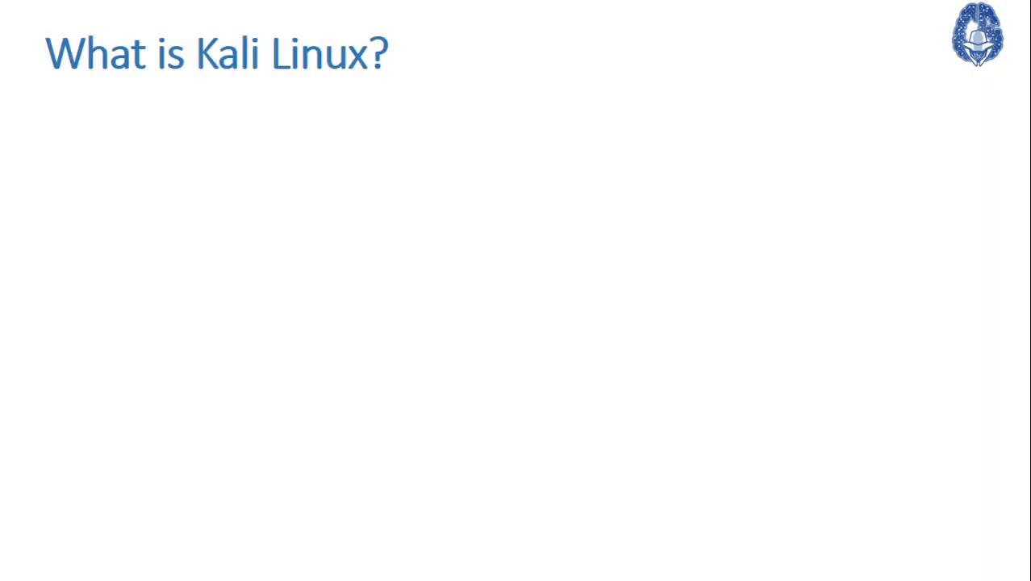
key(Right)
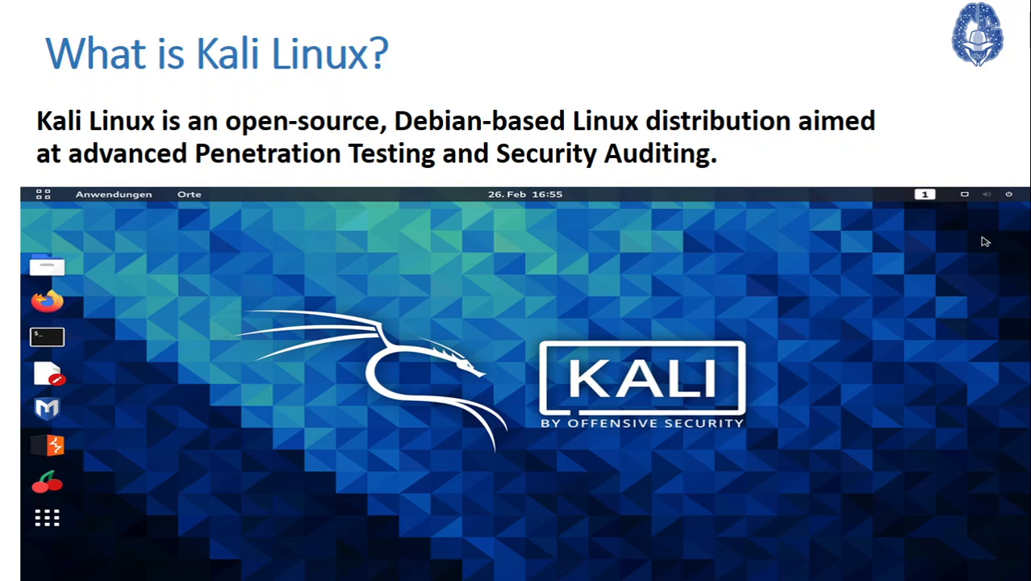
click(271, 266)
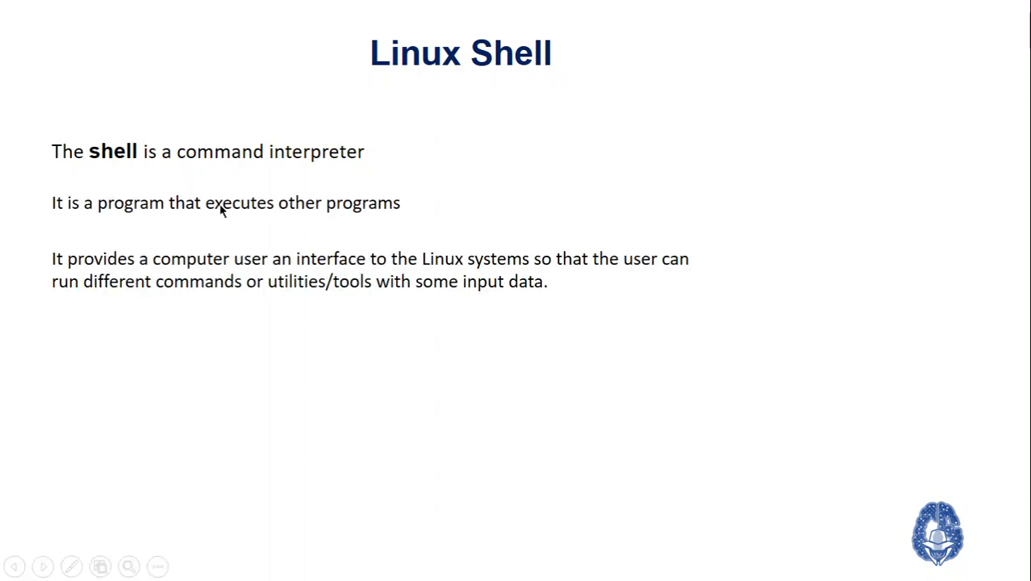
key(Left)
key(Right)
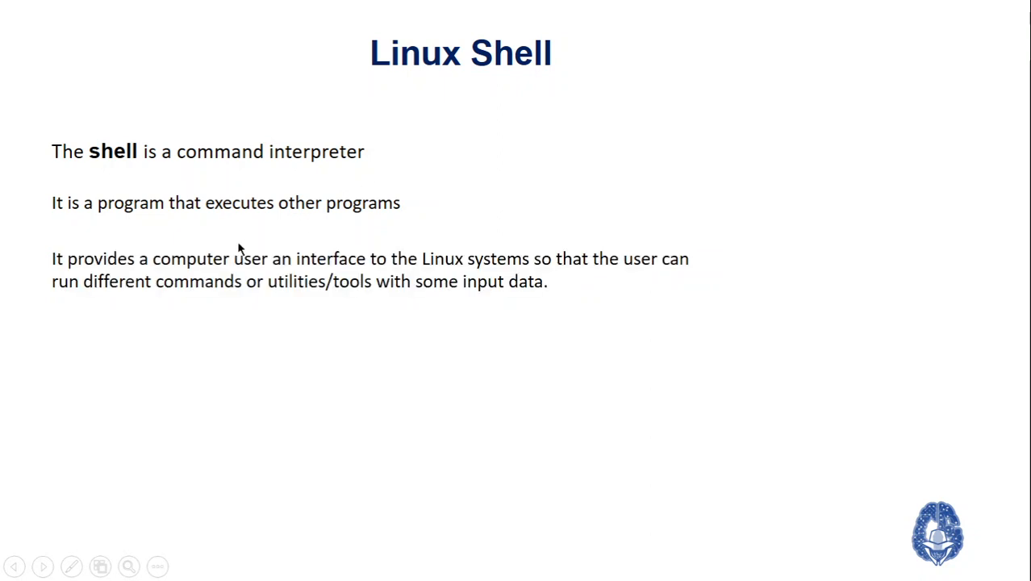